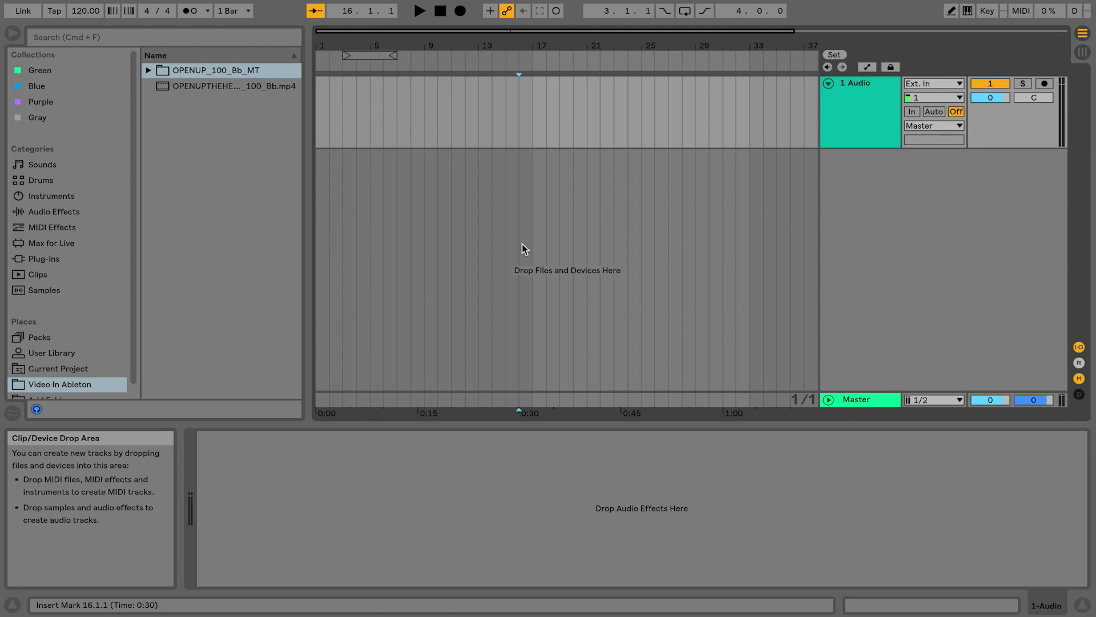
- Widen the browser's file list so the stems folder and OPENUPTHEHEAVENS mp4 names show in full
{"action": "left_click_drag", "start_coordinate": [309, 180], "coordinate": [377, 172]}
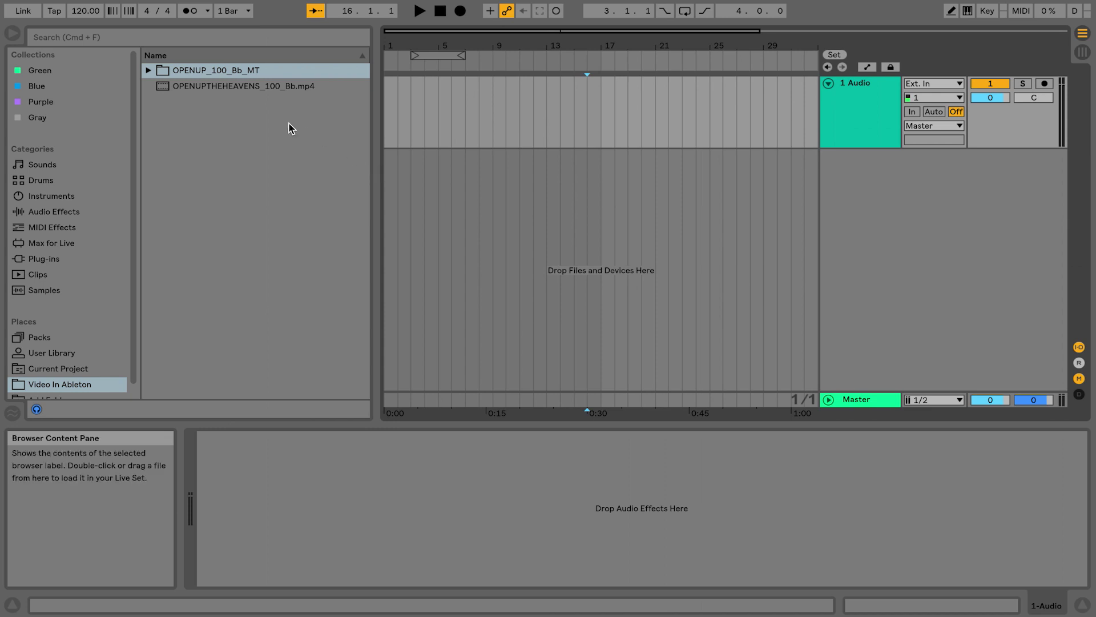
- Place the OPENUPTHEHEAVENS_100_Bb.mp4 lyric video on the first audio track
{"action": "left_click_drag", "start_coordinate": [190, 90], "coordinate": [207, 90]}
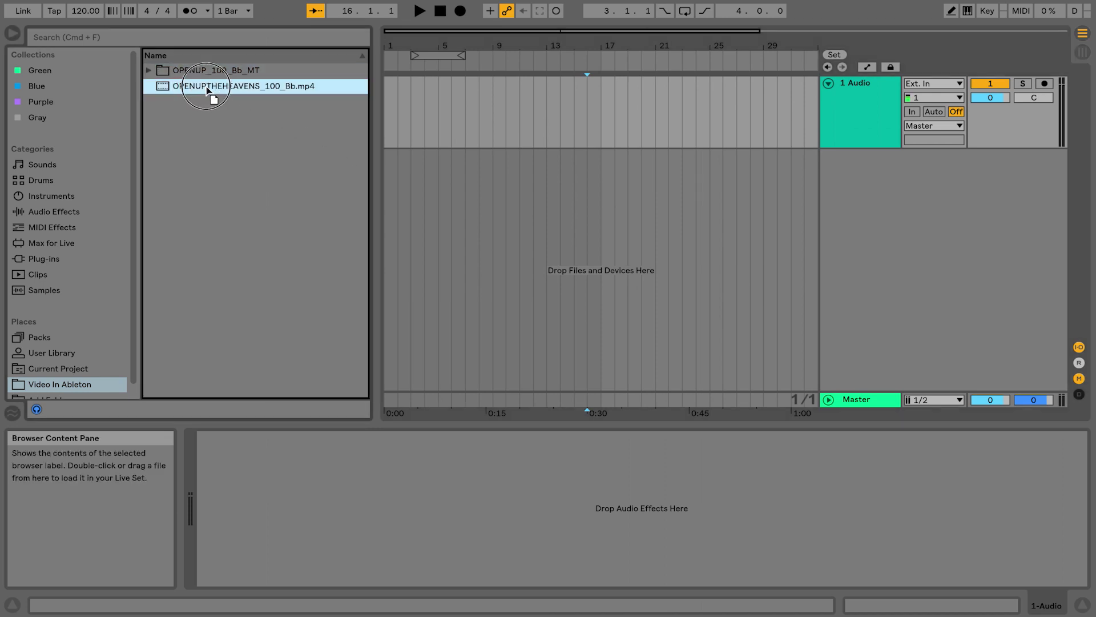
{"action": "left_click_drag", "start_coordinate": [304, 113], "coordinate": [385, 115]}
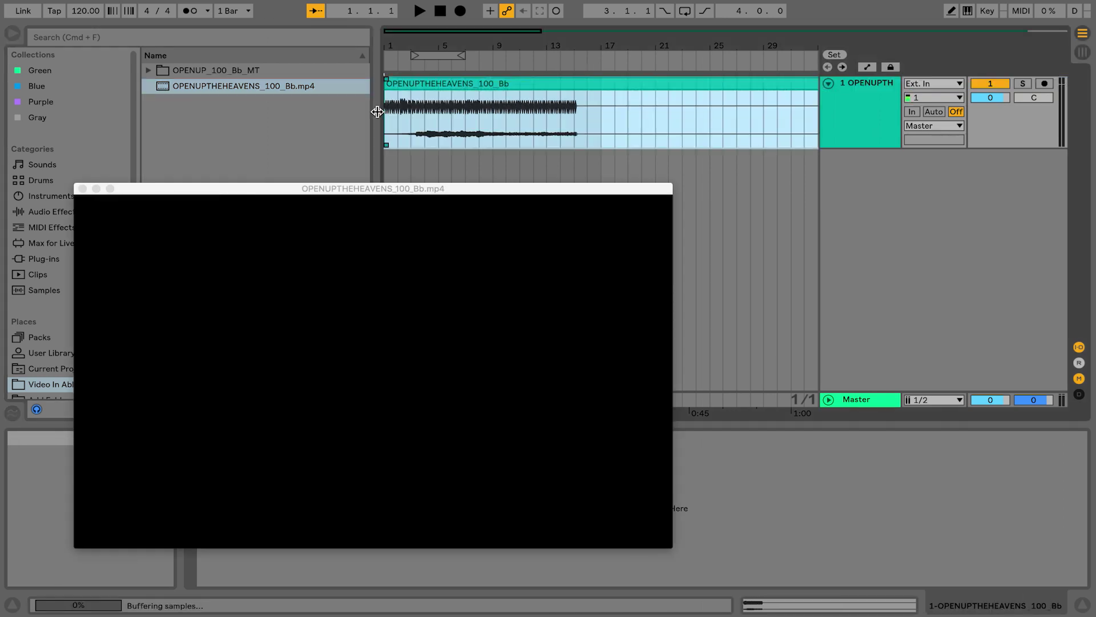
{"action": "mouse_move", "coordinate": [349, 189]}
{"action": "left_mouse_down"}
{"action": "mouse_move", "coordinate": [376, 180]}
{"action": "mouse_move", "coordinate": [307, 183]}
{"action": "left_mouse_up"}
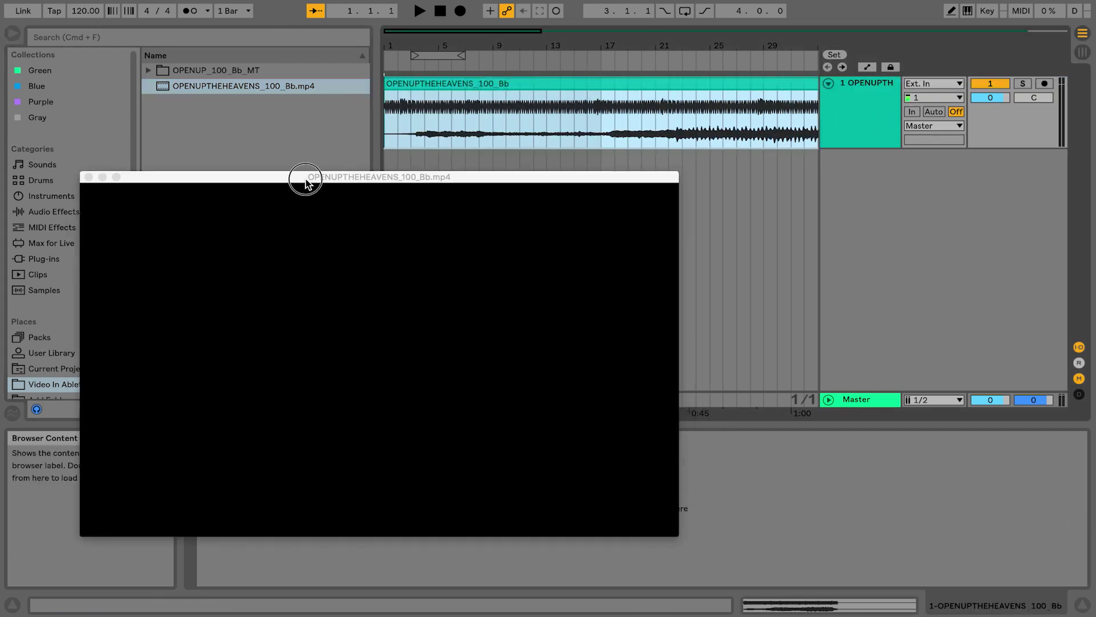
- Rename the first track to VIDEO
{"action": "left_click", "coordinate": [864, 125]}
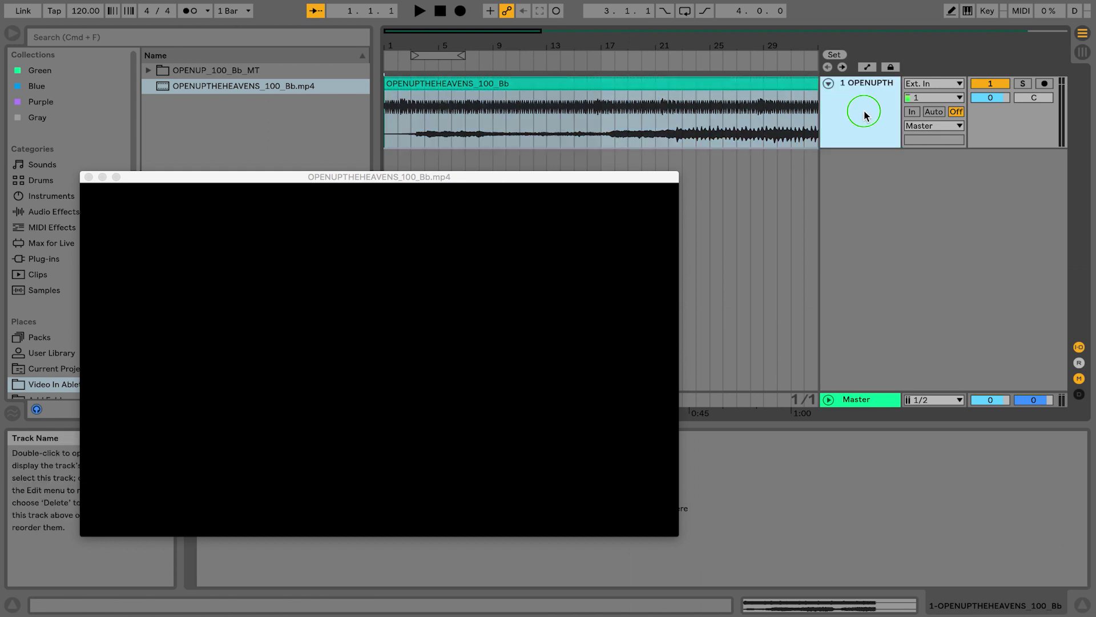
{"action": "right_click", "coordinate": [864, 115]}
{"action": "left_click", "coordinate": [898, 149]}
{"action": "type", "text": "VIDEO"}
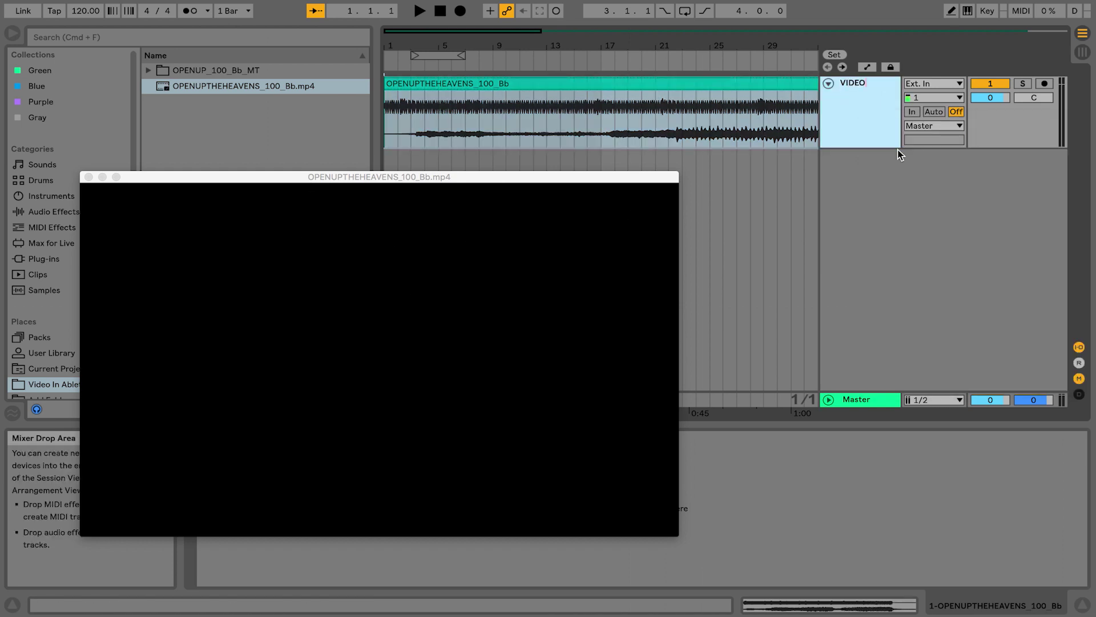
{"action": "key", "text": "Return"}
- Play the arrangement to watch the lyric video in sync, stopping near bar 10
{"action": "left_click_drag", "start_coordinate": [432, 179], "coordinate": [372, 195]}
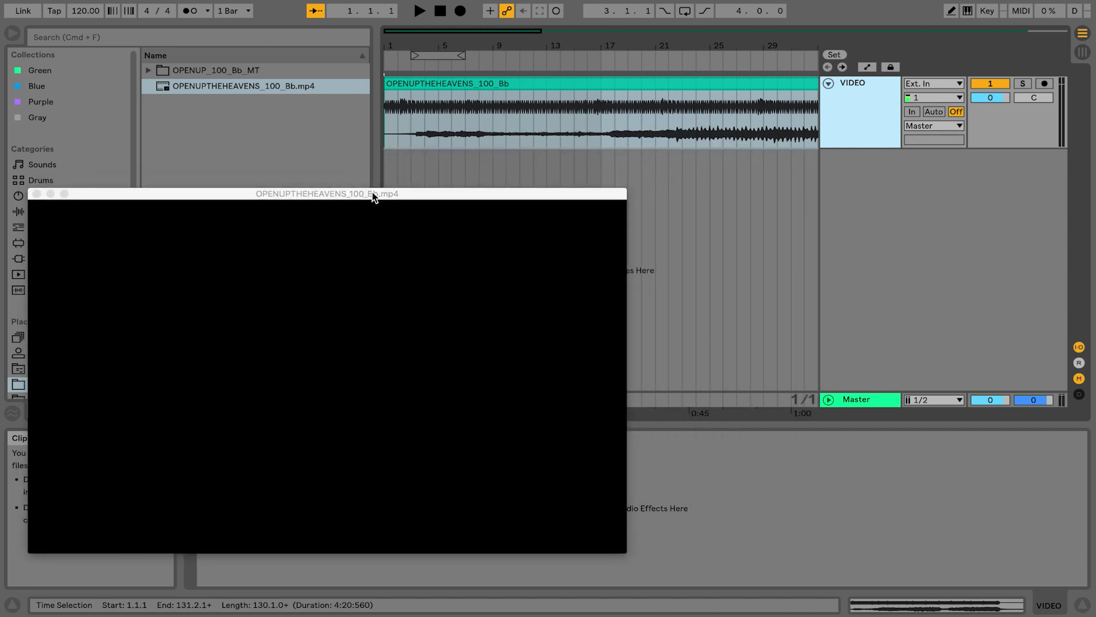
{"action": "left_click_drag", "start_coordinate": [372, 196], "coordinate": [332, 197]}
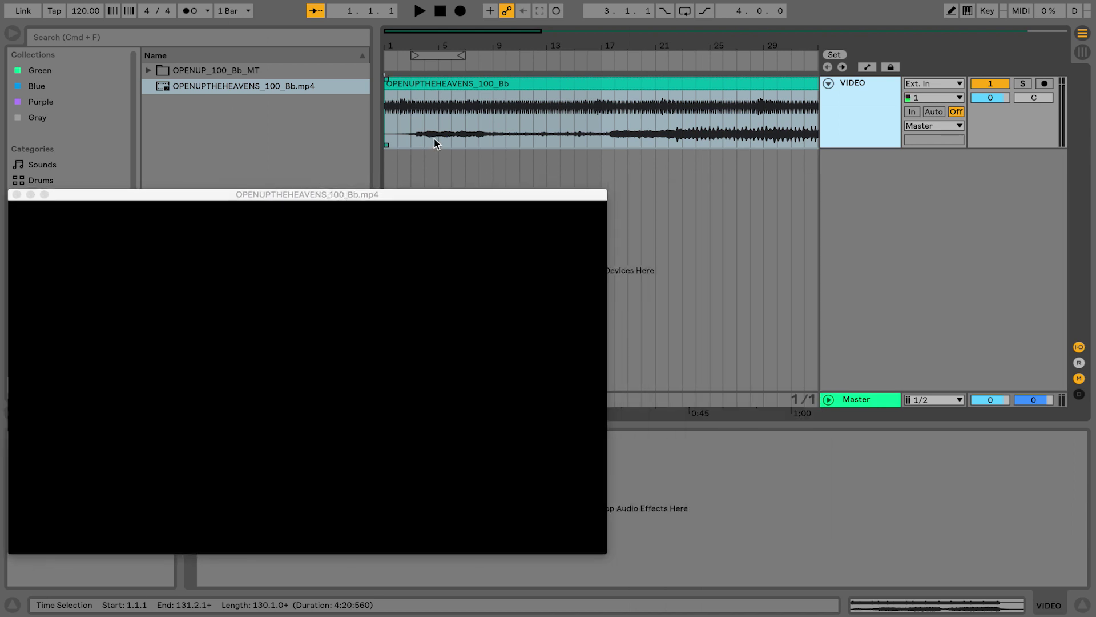
{"action": "left_click", "coordinate": [438, 69]}
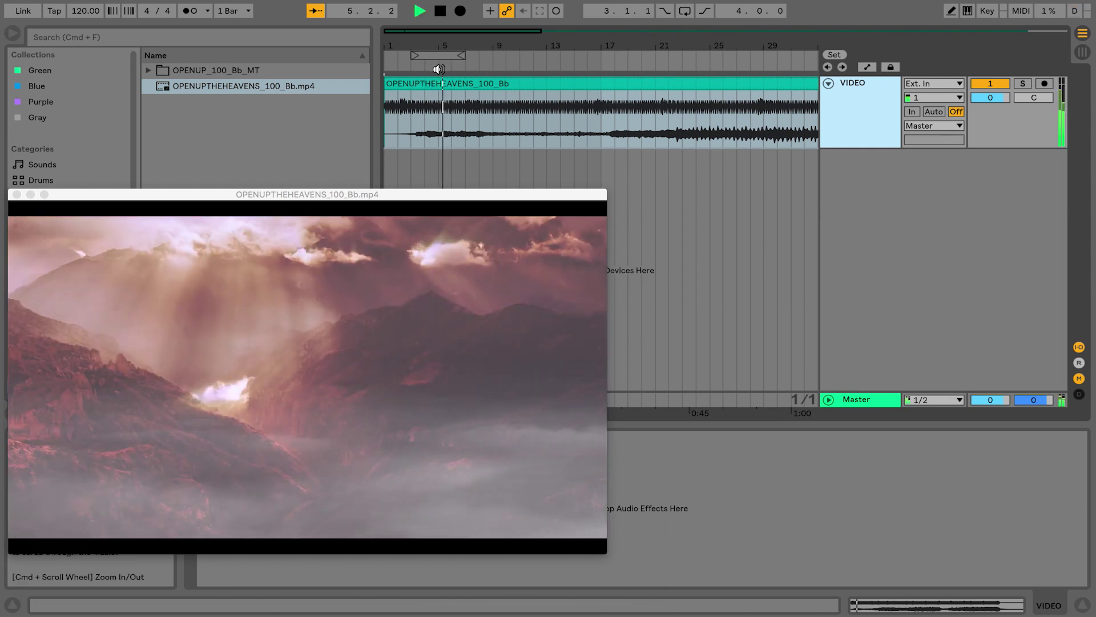
{"action": "left_click", "coordinate": [600, 143]}
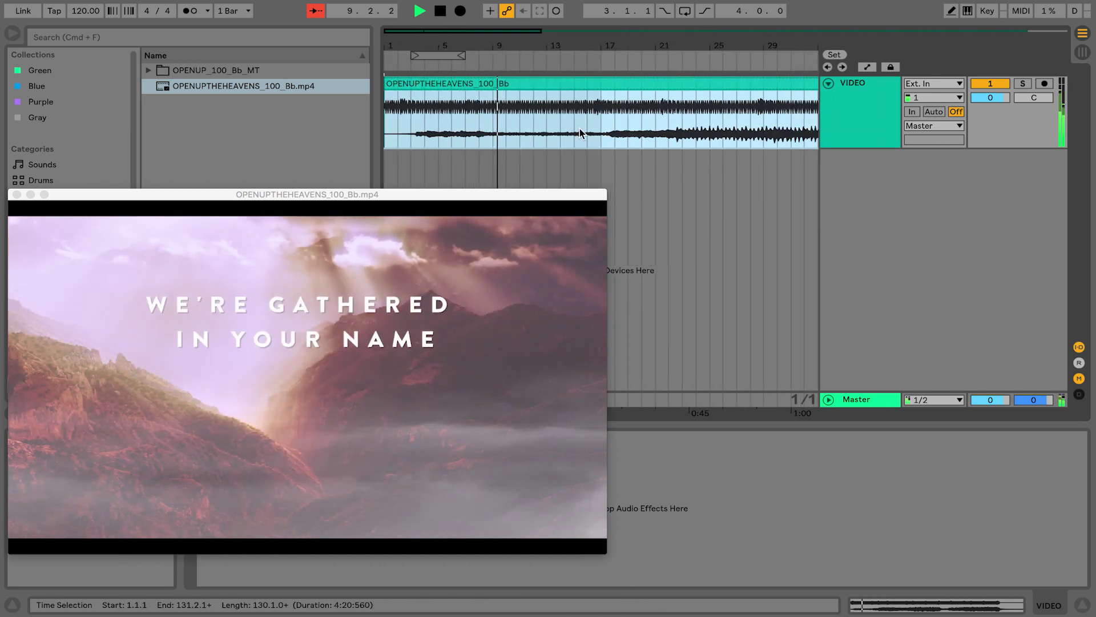
{"action": "key", "text": "space"}
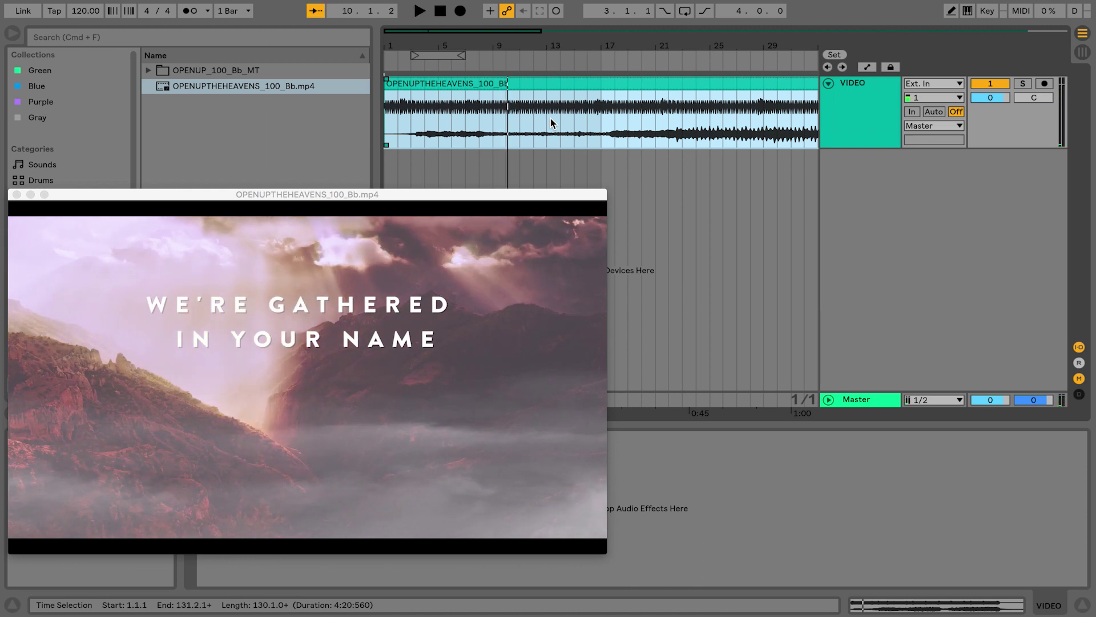
{"action": "left_click_drag", "start_coordinate": [421, 196], "coordinate": [500, 224]}
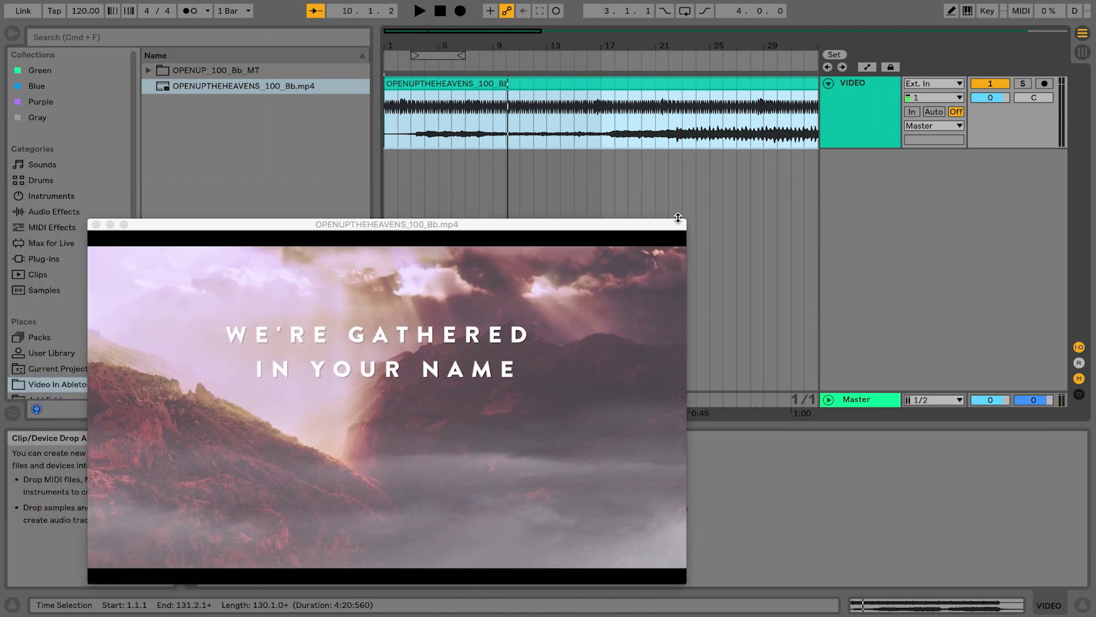
- Shrink the video window to 648x389 and move it to the lower left
{"action": "left_click_drag", "start_coordinate": [678, 218], "coordinate": [583, 300]}
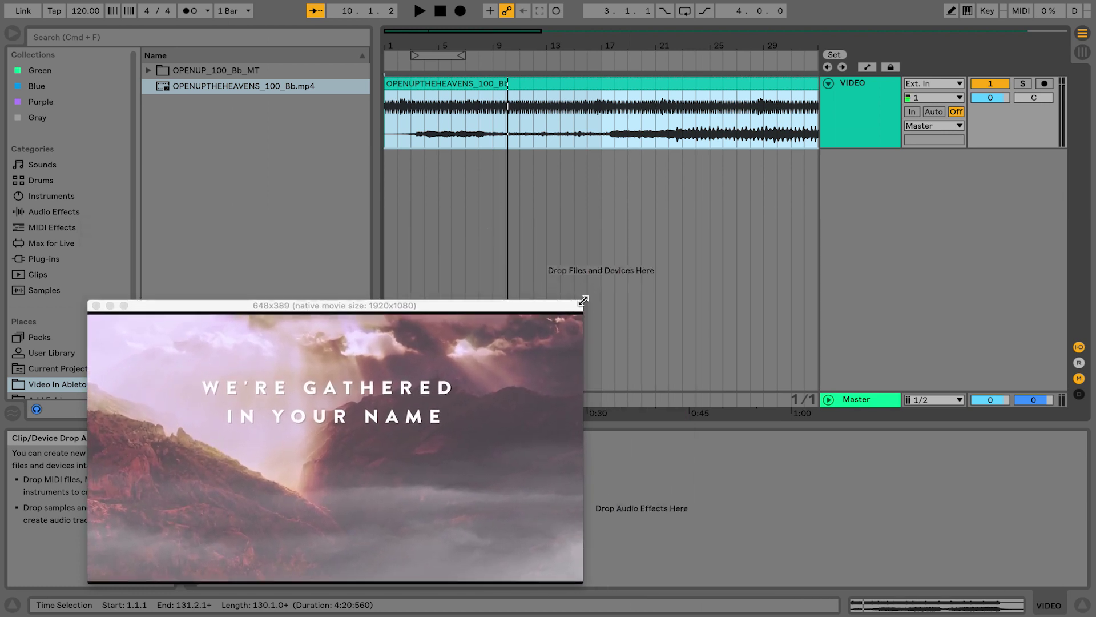
{"action": "left_click_drag", "start_coordinate": [513, 310], "coordinate": [445, 334]}
{"action": "left_click", "coordinate": [301, 195]}
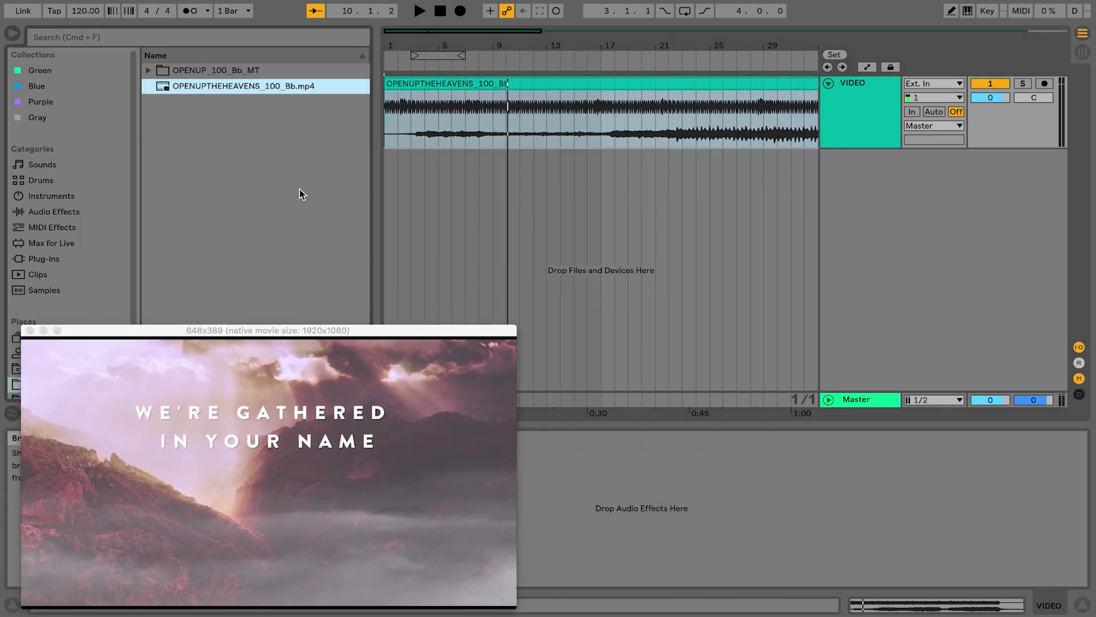
- Add the CUES stem from the stems folder as a new track named CUES
{"action": "left_click", "coordinate": [155, 72]}
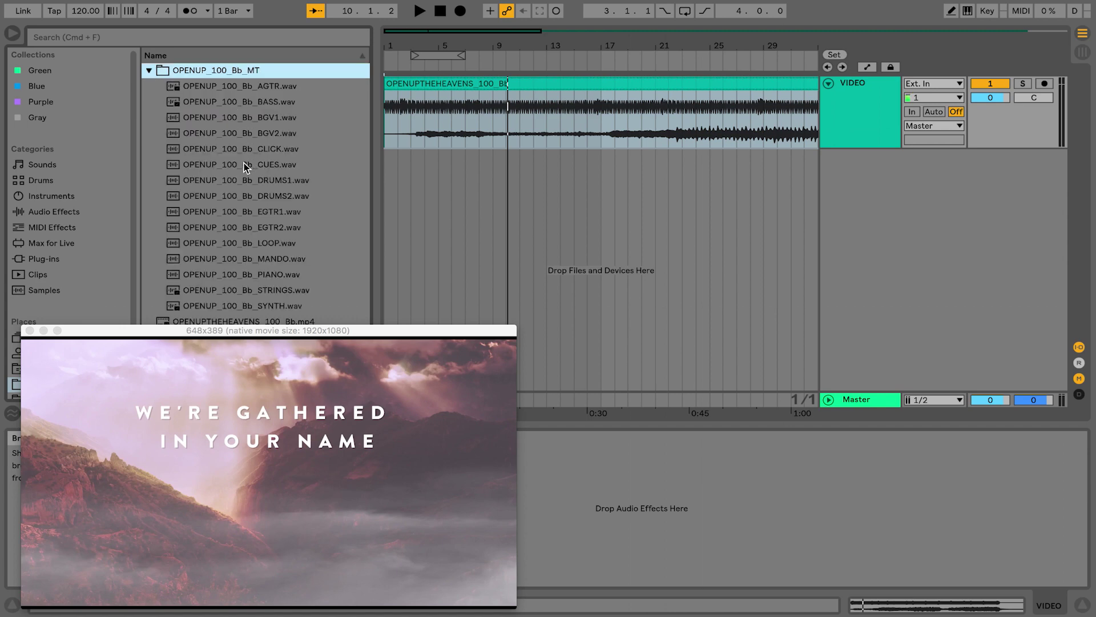
{"action": "left_click_drag", "start_coordinate": [245, 164], "coordinate": [387, 167]}
{"action": "key", "text": "super+r"}
{"action": "type", "text": "CU"}
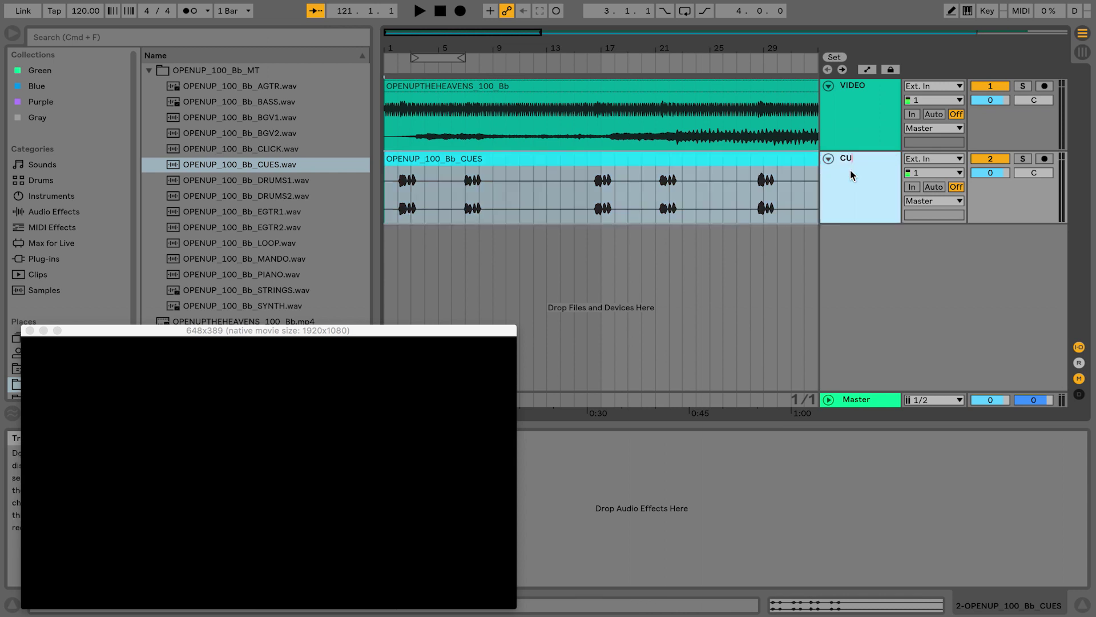
{"action": "type", "text": "ES"}
{"action": "key", "text": "Return"}
- Add the stems from AGTR through SYNTH, excluding CUES and CLICK, as new tracks
{"action": "left_click", "coordinate": [276, 91]}
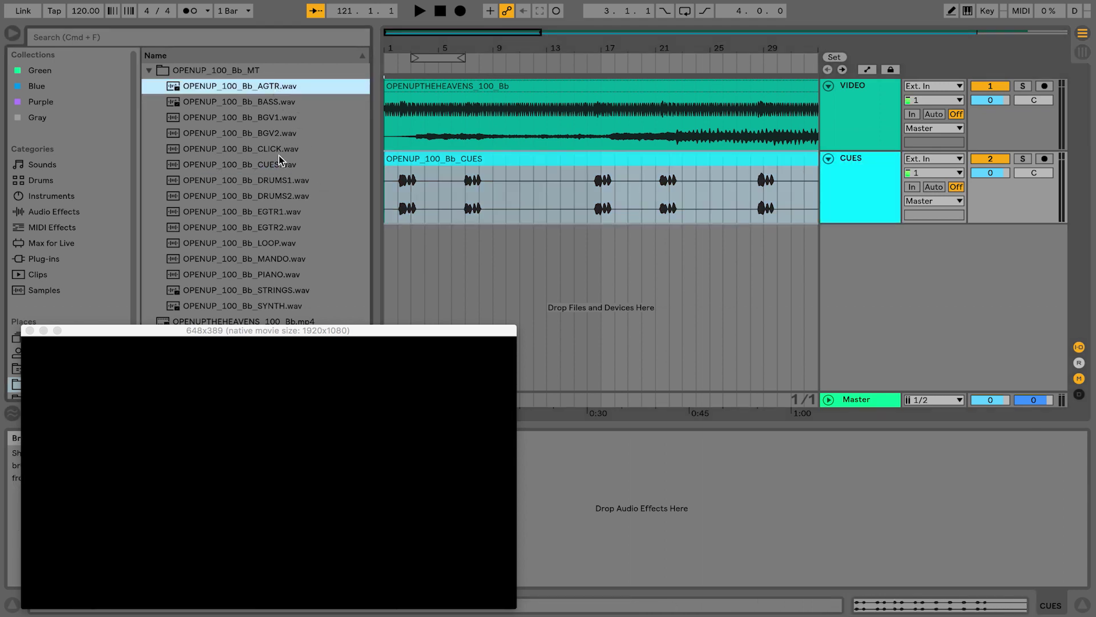
{"action": "left_click", "coordinate": [265, 307], "text": "shift"}
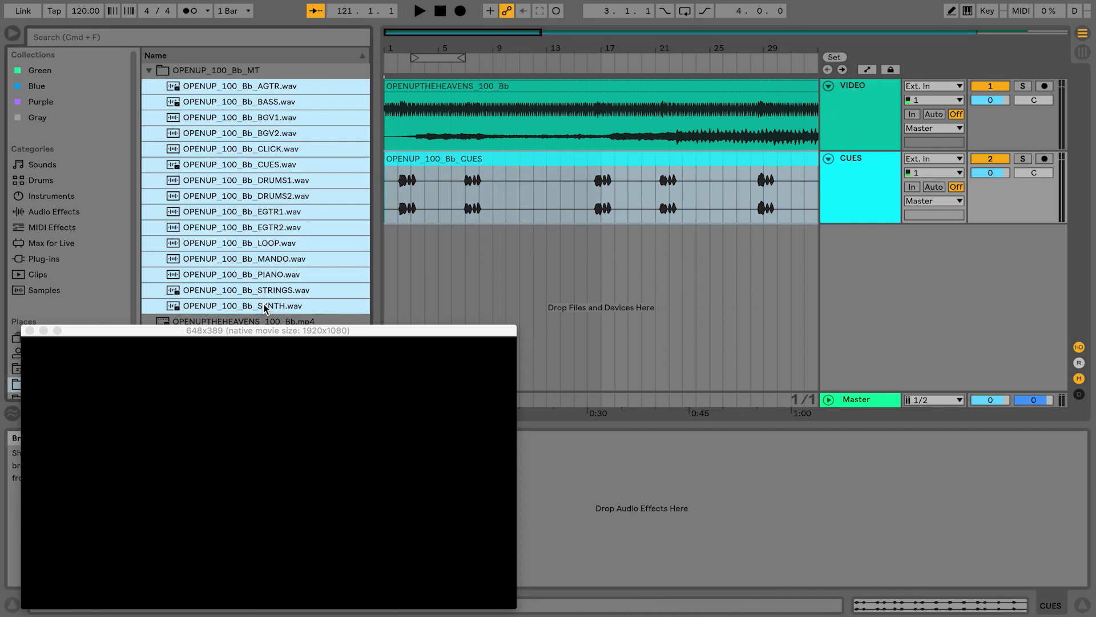
{"action": "left_click", "coordinate": [281, 165], "text": "super"}
{"action": "left_click", "coordinate": [269, 148], "text": "super"}
{"action": "left_click_drag", "start_coordinate": [268, 133], "coordinate": [388, 244]}
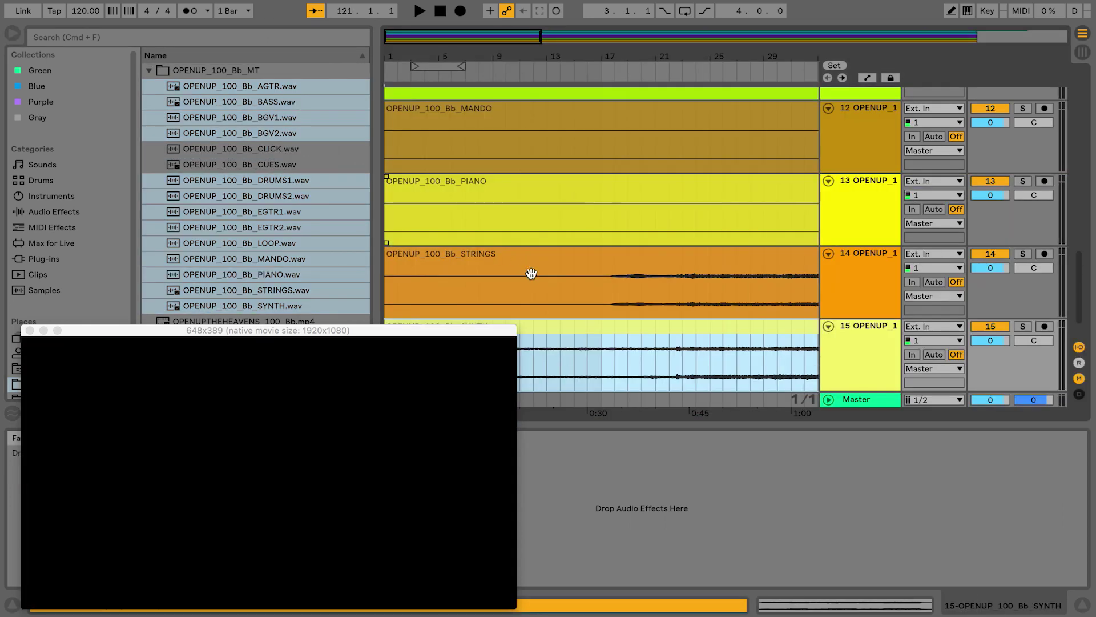
- Set the tempo to 100 BPM and place the play position in the CUES track
{"action": "left_click", "coordinate": [588, 290]}
{"action": "scroll", "coordinate": [591, 290], "scroll_direction": "up", "scroll_amount": 15}
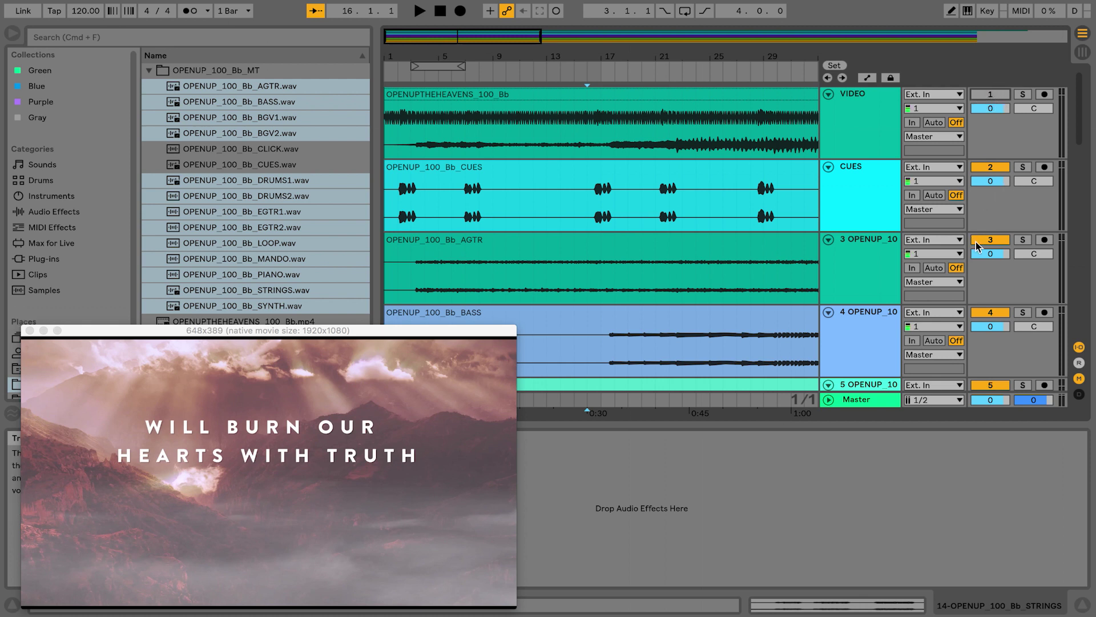
{"action": "left_click", "coordinate": [534, 215]}
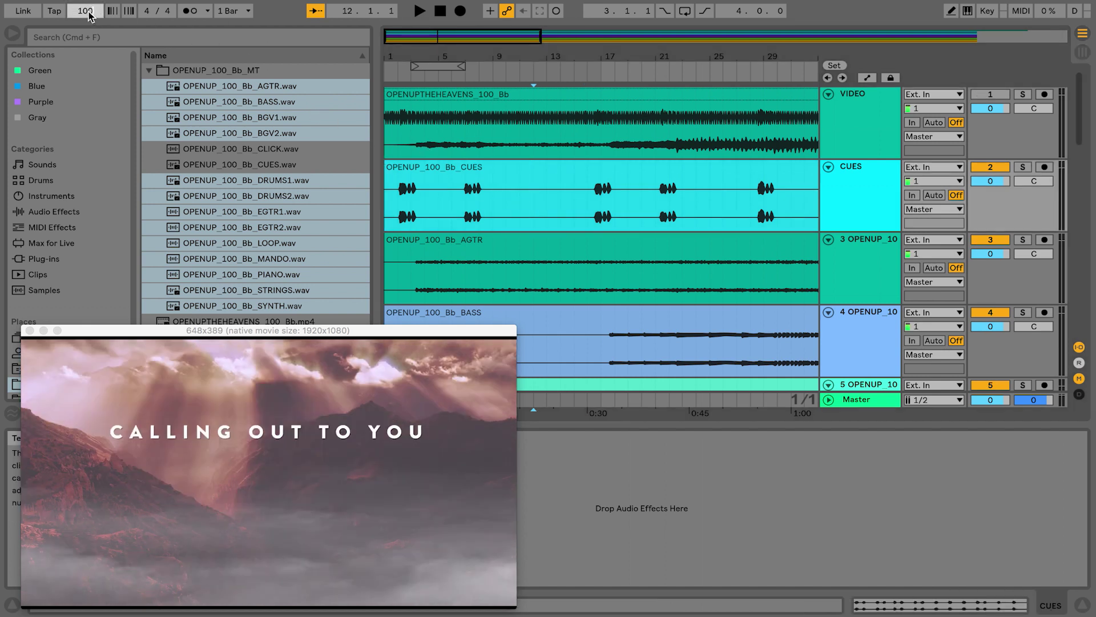
{"action": "key", "text": "Return"}
{"action": "left_click", "coordinate": [528, 202]}
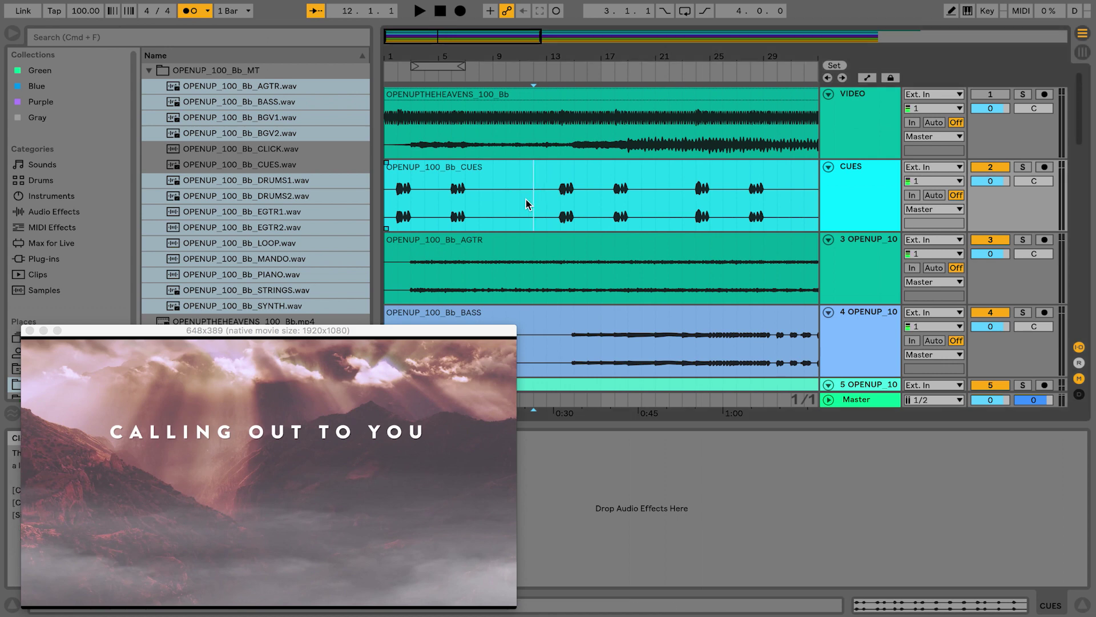
- Play the stems and video from the start, then jump ahead later in the song
{"action": "left_click", "coordinate": [439, 12]}
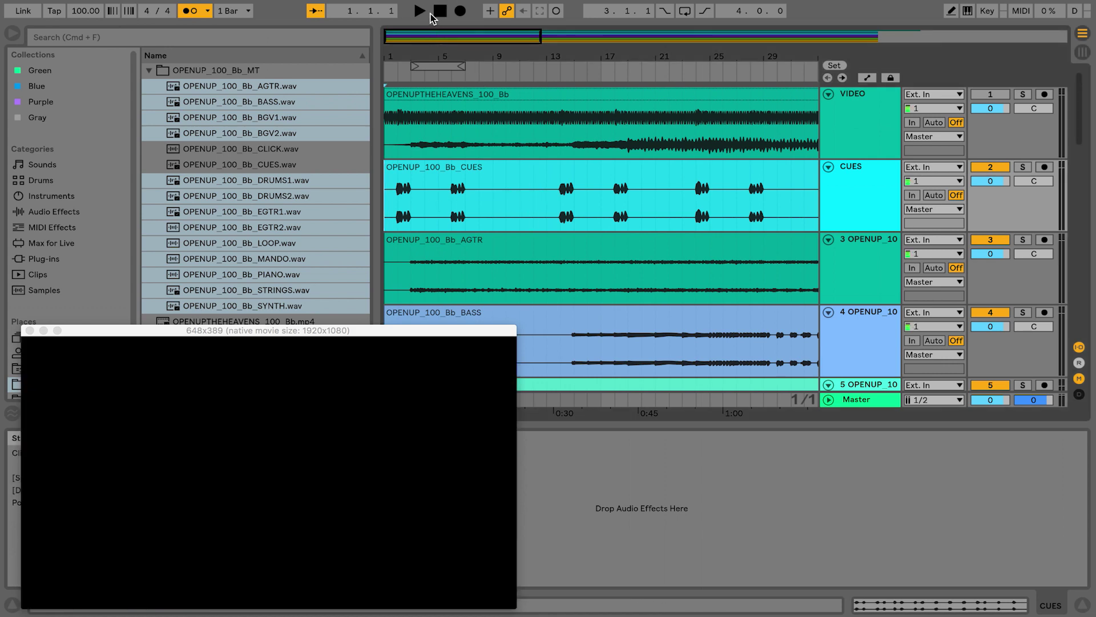
{"action": "left_click", "coordinate": [420, 12]}
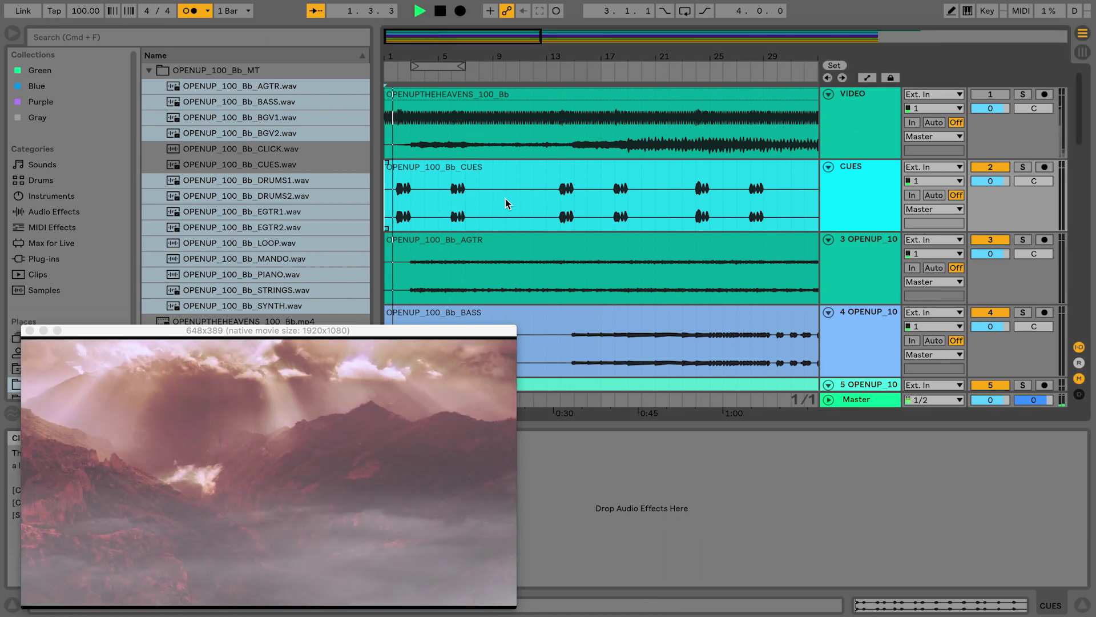
{"action": "scroll", "coordinate": [681, 262], "scroll_direction": "down", "scroll_amount": 10}
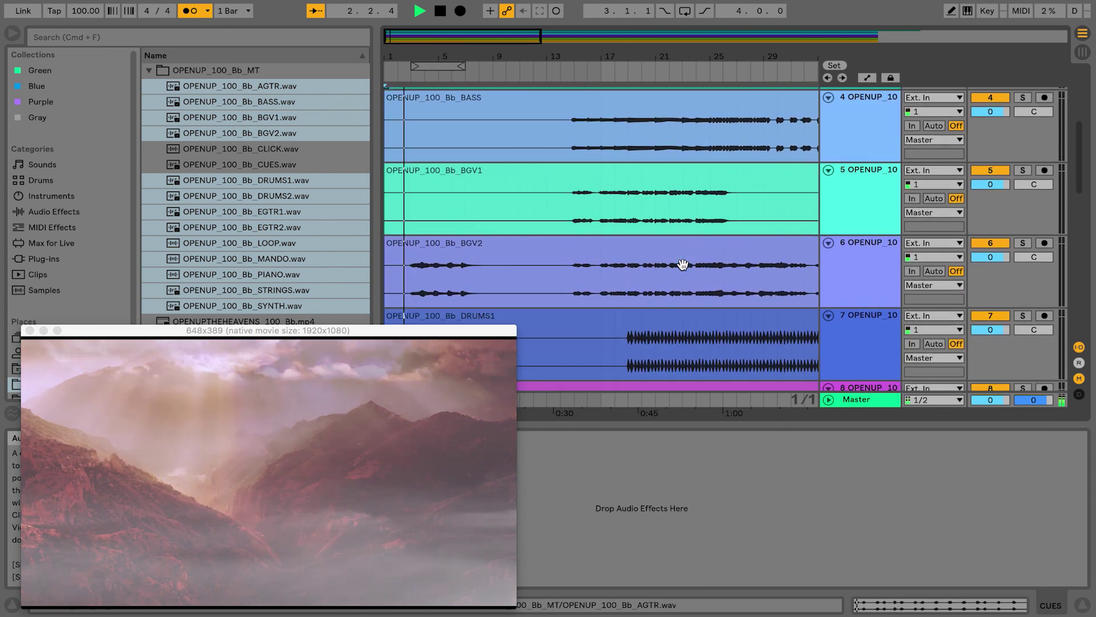
{"action": "scroll", "coordinate": [682, 265], "scroll_direction": "down", "scroll_amount": 3}
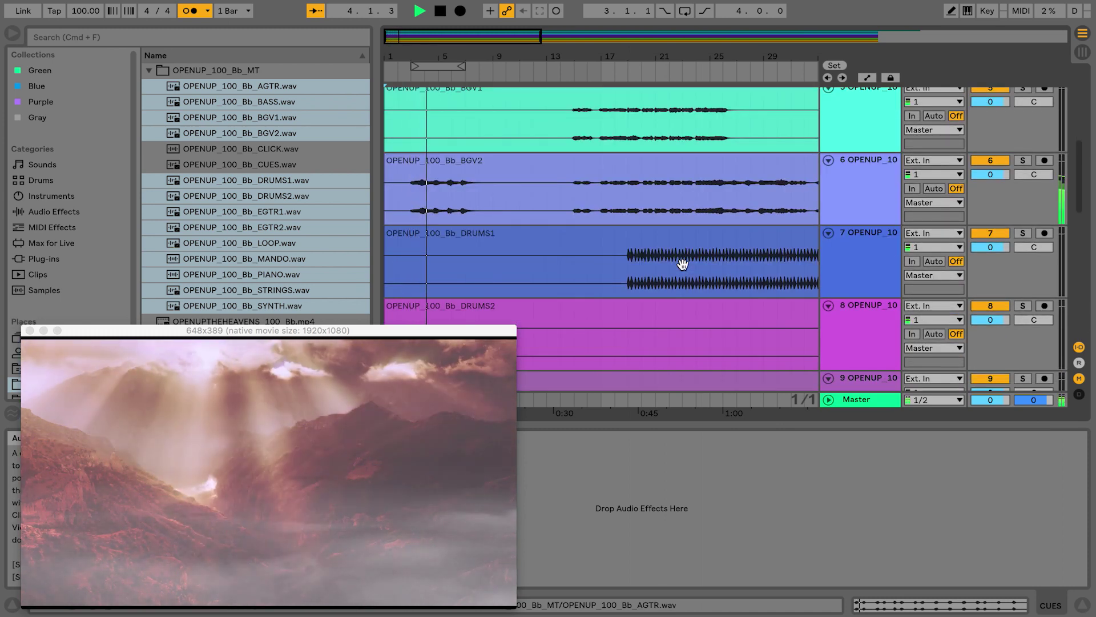
{"action": "left_click", "coordinate": [625, 72]}
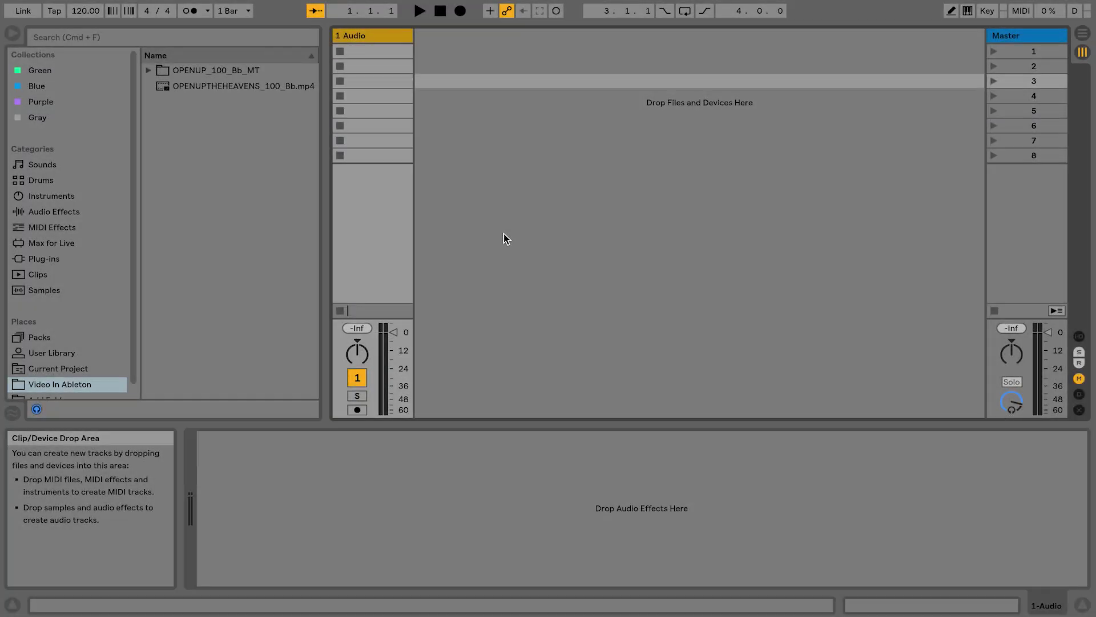
- Bring up the options menu of the new Live Set's single Audio track
{"action": "right_click", "coordinate": [363, 37]}
- Rename the audio track to VIDEO
{"action": "left_click", "coordinate": [398, 79]}
{"action": "key", "text": "ctrl+r"}
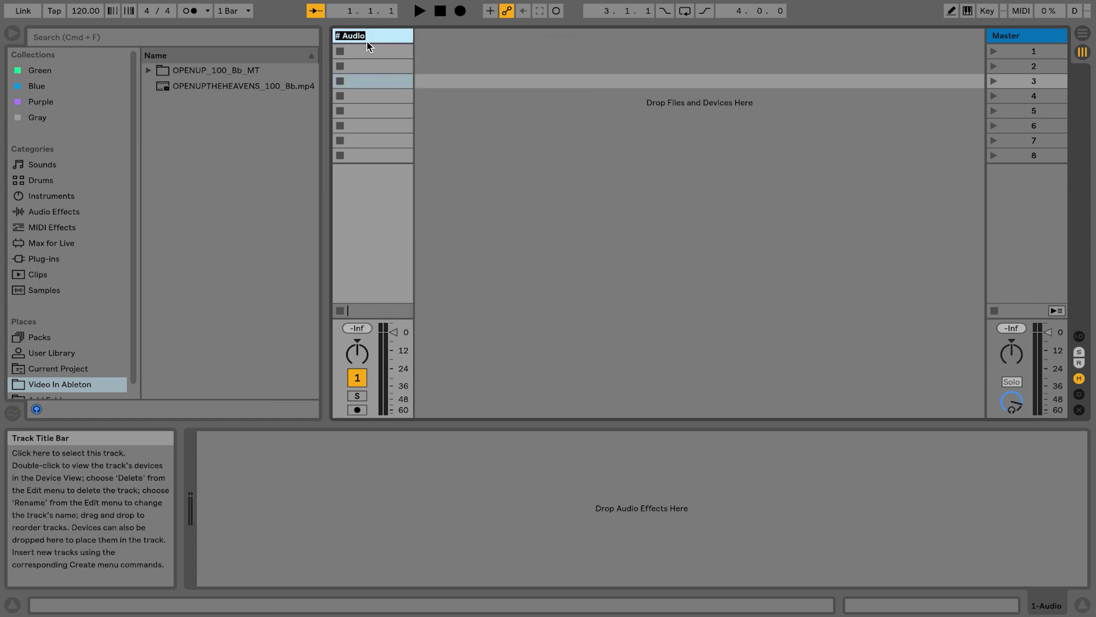
{"action": "type", "text": "VIDEO"}
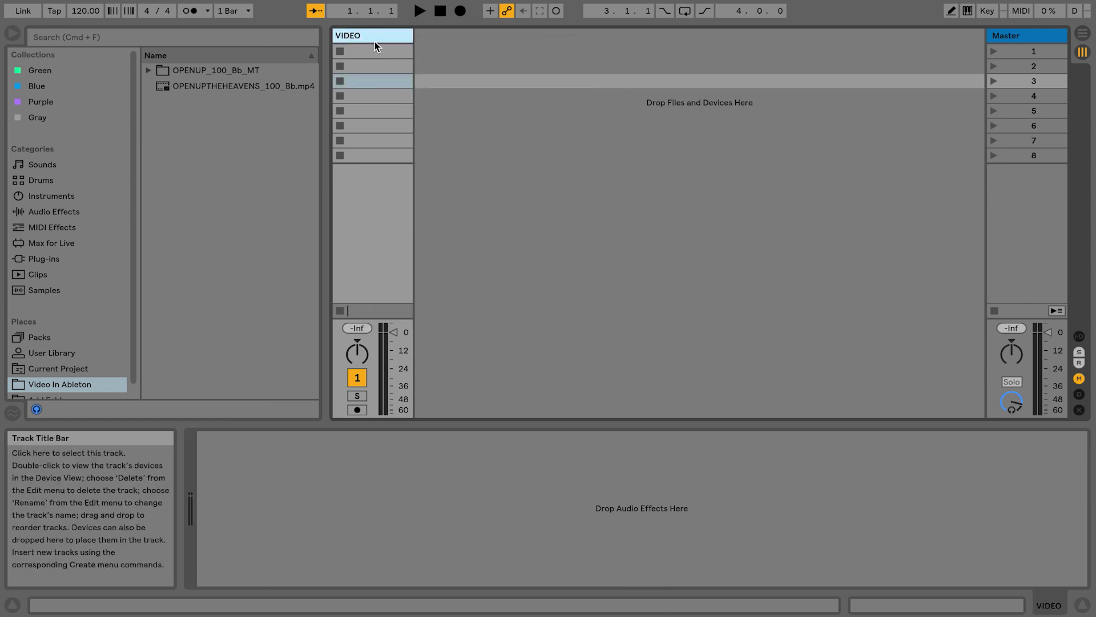
- Load OPENUPTHEHEAVENS_100_Bb.mp4 into the VIDEO track's first clip slot and dismiss the video warning
{"action": "left_click_drag", "start_coordinate": [229, 86], "coordinate": [373, 53]}
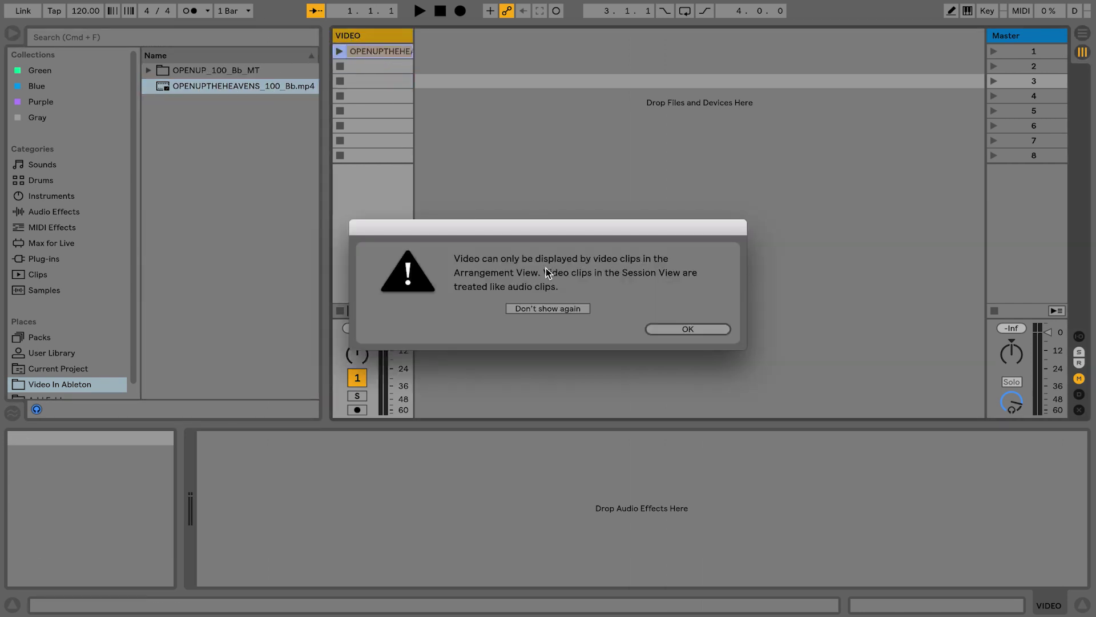
{"action": "left_click_drag", "start_coordinate": [548, 226], "coordinate": [550, 202]}
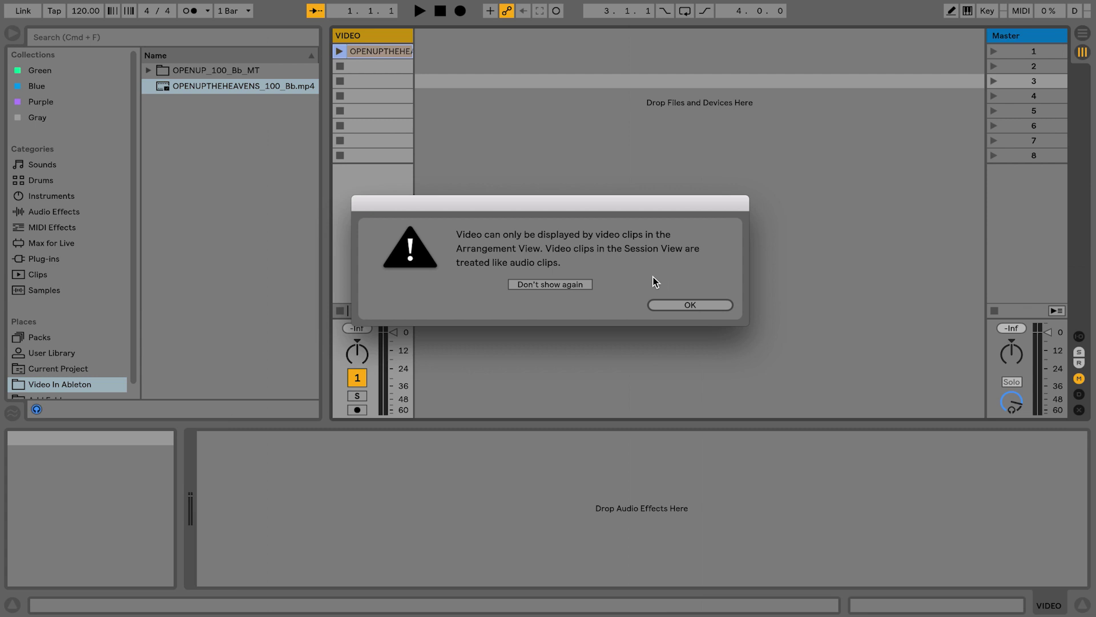
{"action": "left_click", "coordinate": [667, 306]}
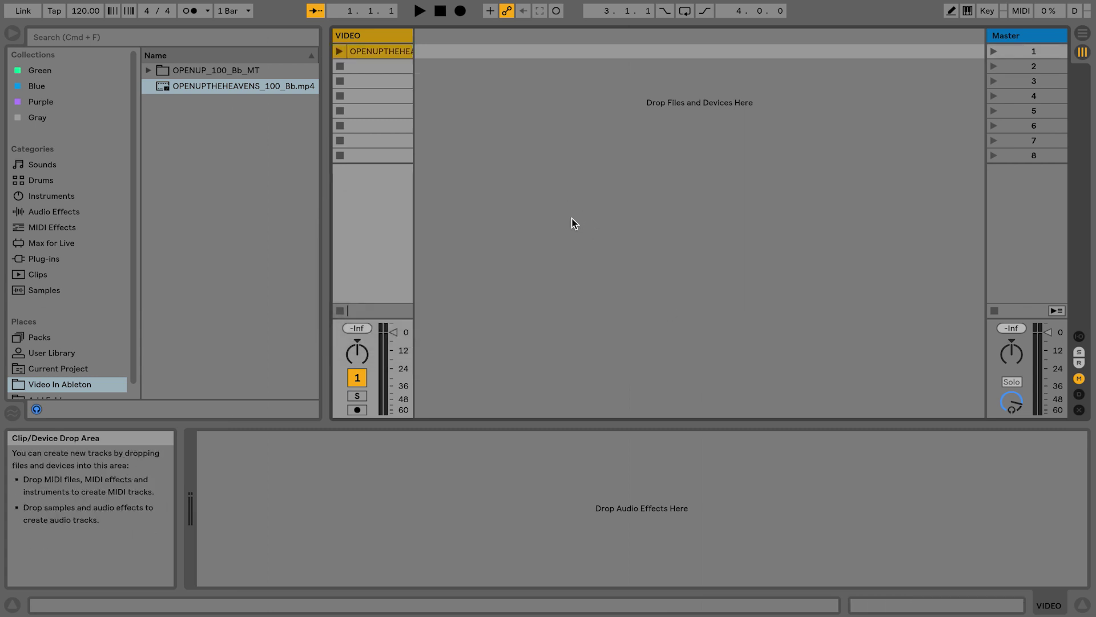
{"action": "left_click", "coordinate": [992, 52]}
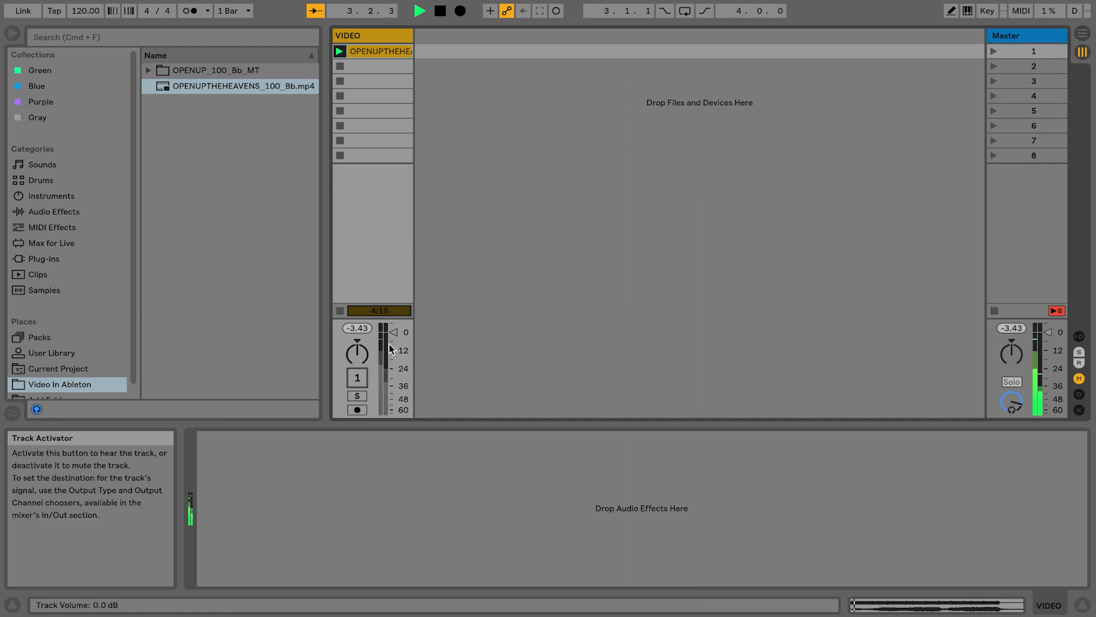
{"action": "left_click", "coordinate": [380, 152]}
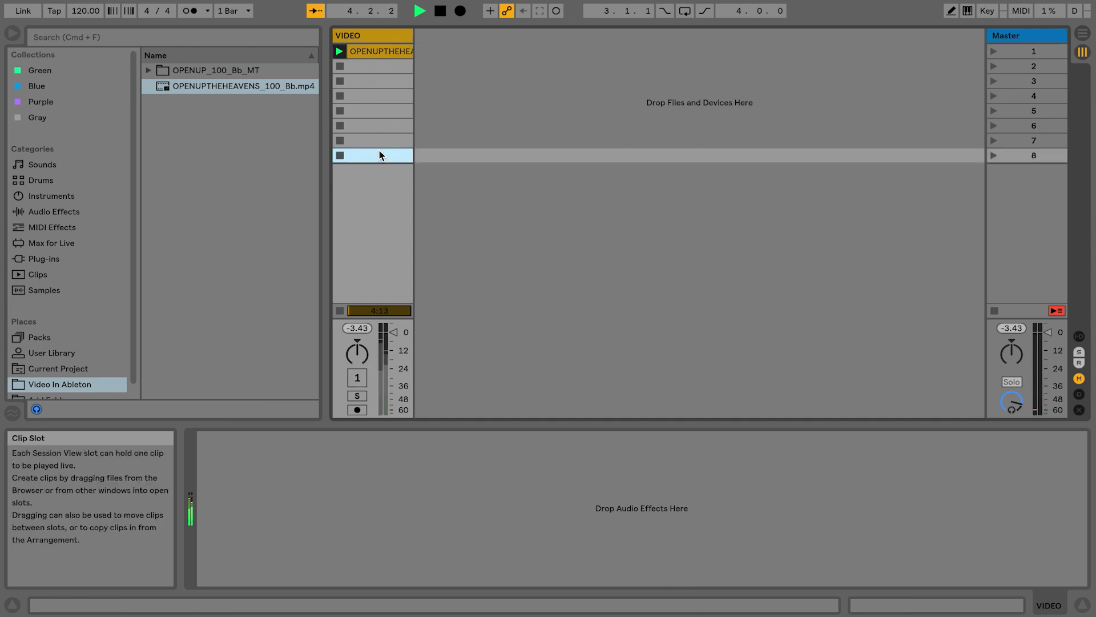
{"action": "key", "text": "space"}
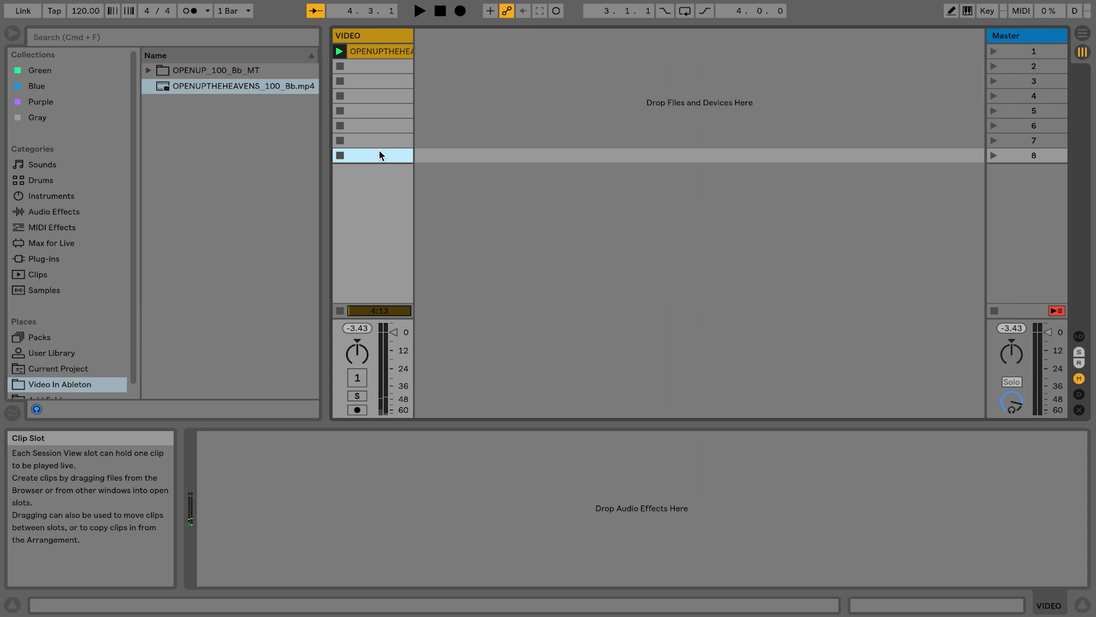
- Add the CUES stem, then the remaining OPENUP_100_Bb stems, as their own Session tracks
{"action": "left_click", "coordinate": [148, 71]}
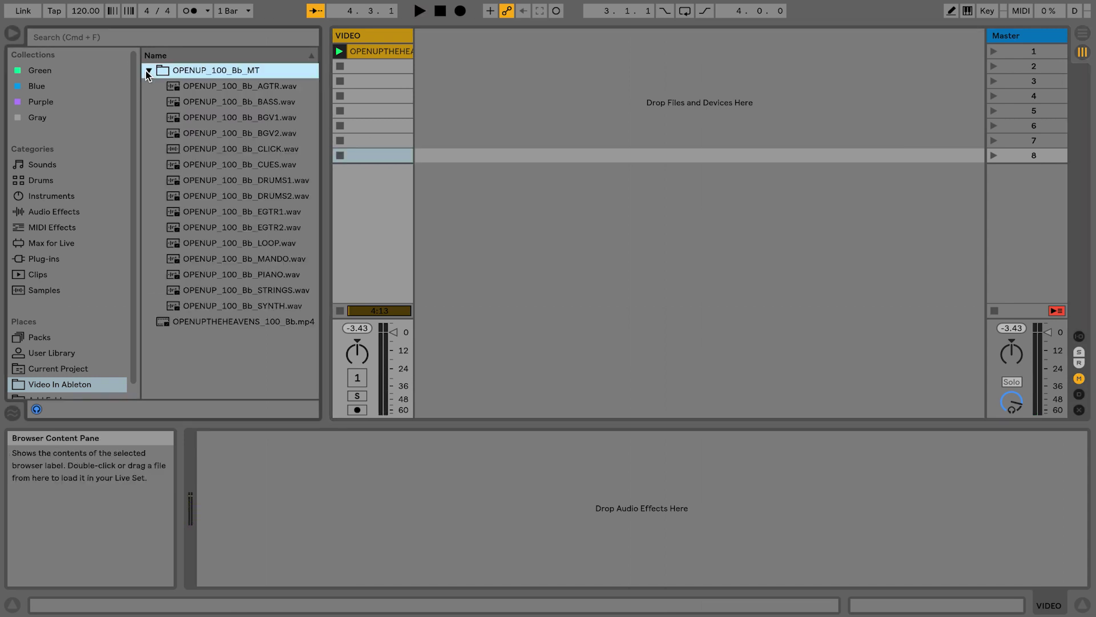
{"action": "left_click_drag", "start_coordinate": [233, 165], "coordinate": [440, 100]}
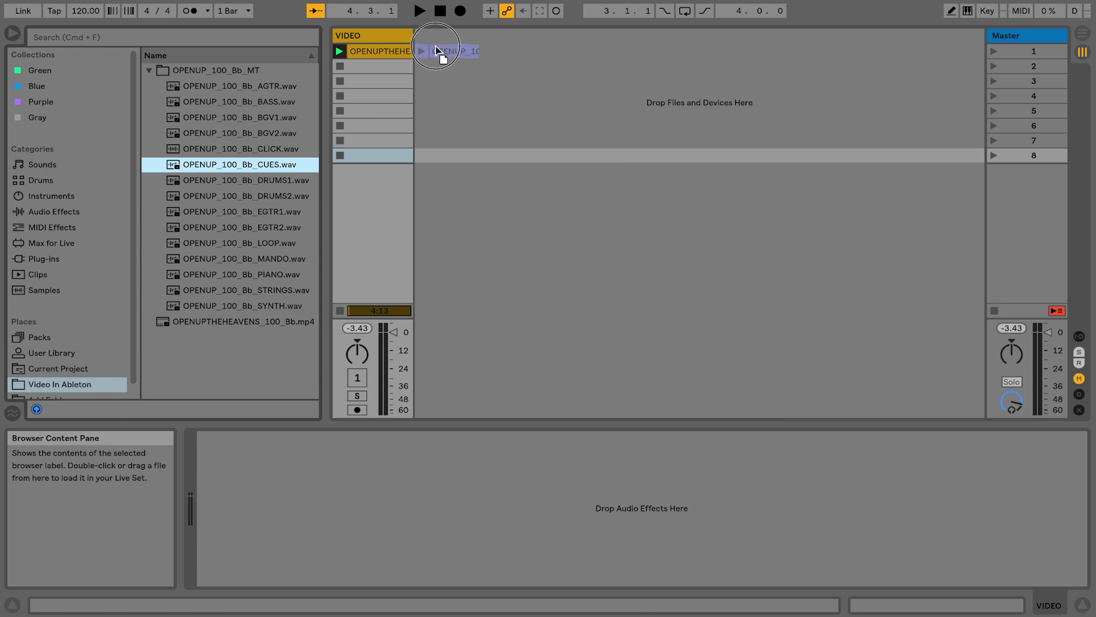
{"action": "left_click_drag", "start_coordinate": [438, 51], "coordinate": [423, 56]}
{"action": "left_click", "coordinate": [276, 89]}
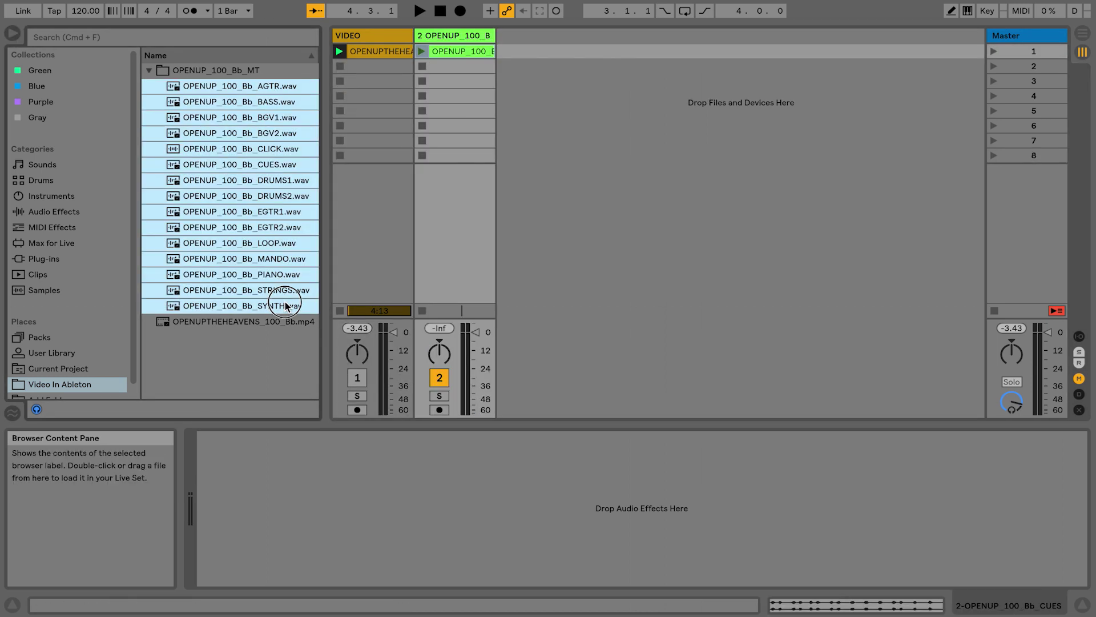
{"action": "left_click_drag", "start_coordinate": [265, 137], "coordinate": [509, 57]}
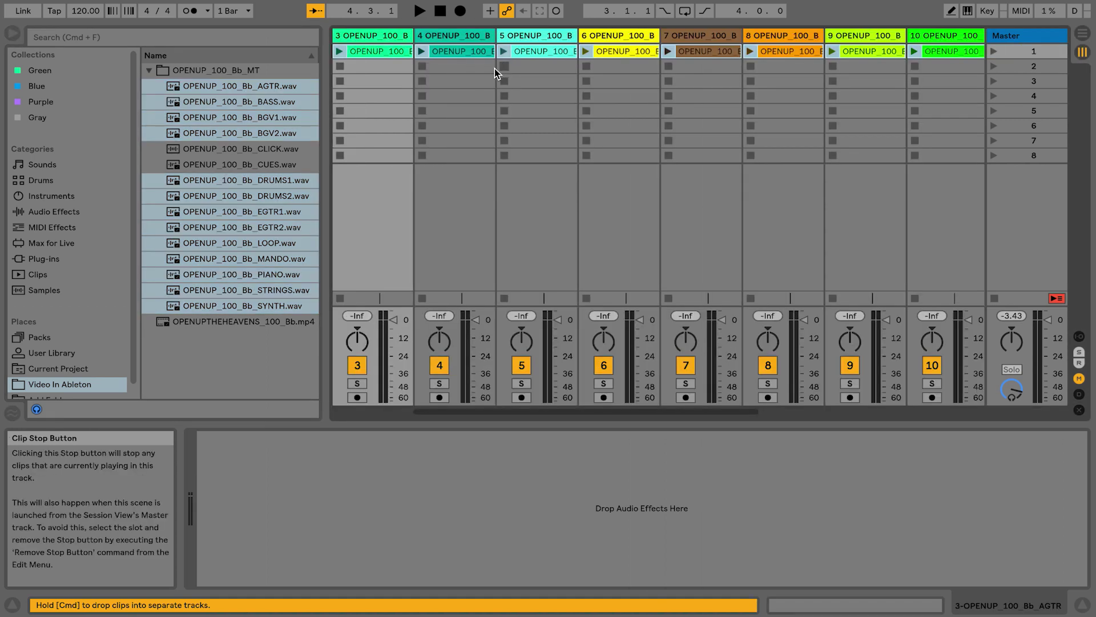
{"action": "left_click", "coordinate": [464, 91]}
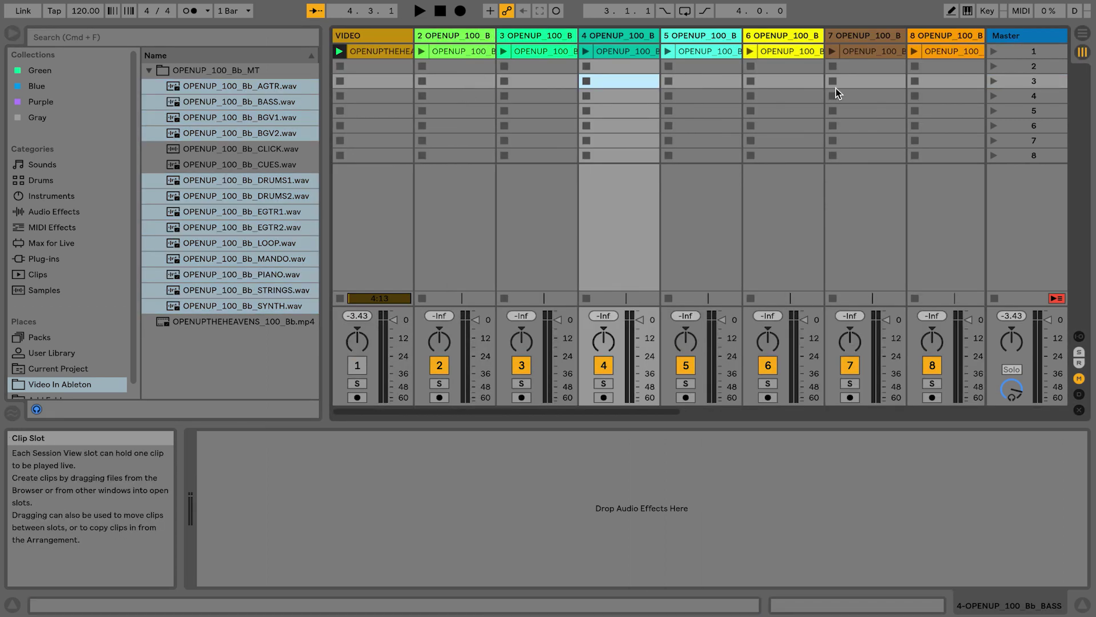
- Set the tempo to 100 BPM, launch scene 1 to play all stems, then stop
{"action": "left_click", "coordinate": [1026, 56]}
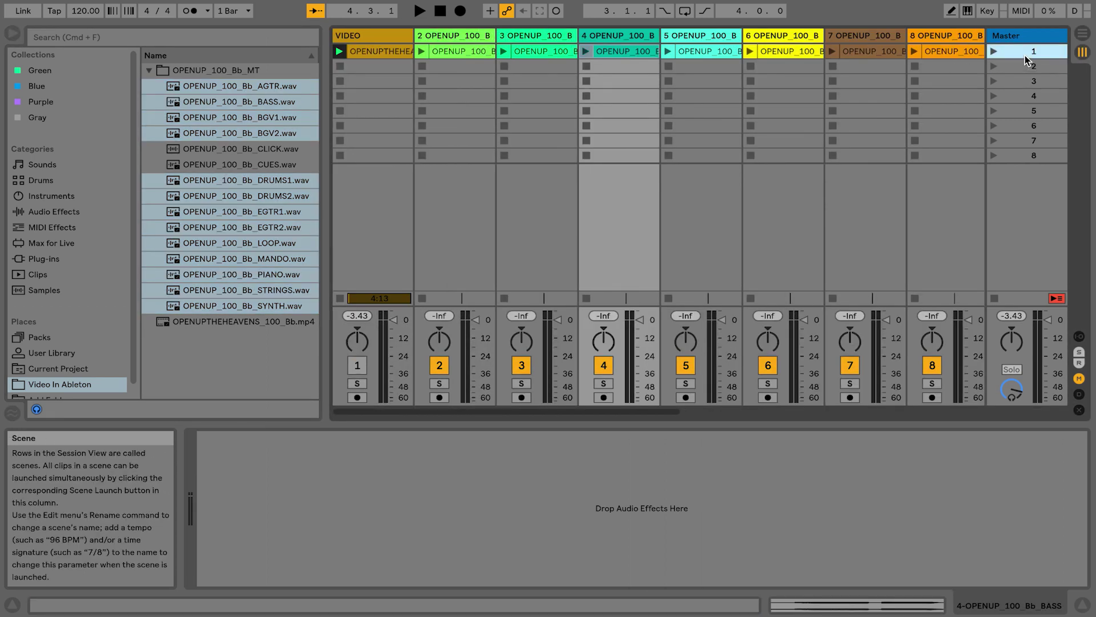
{"action": "left_click", "coordinate": [92, 16]}
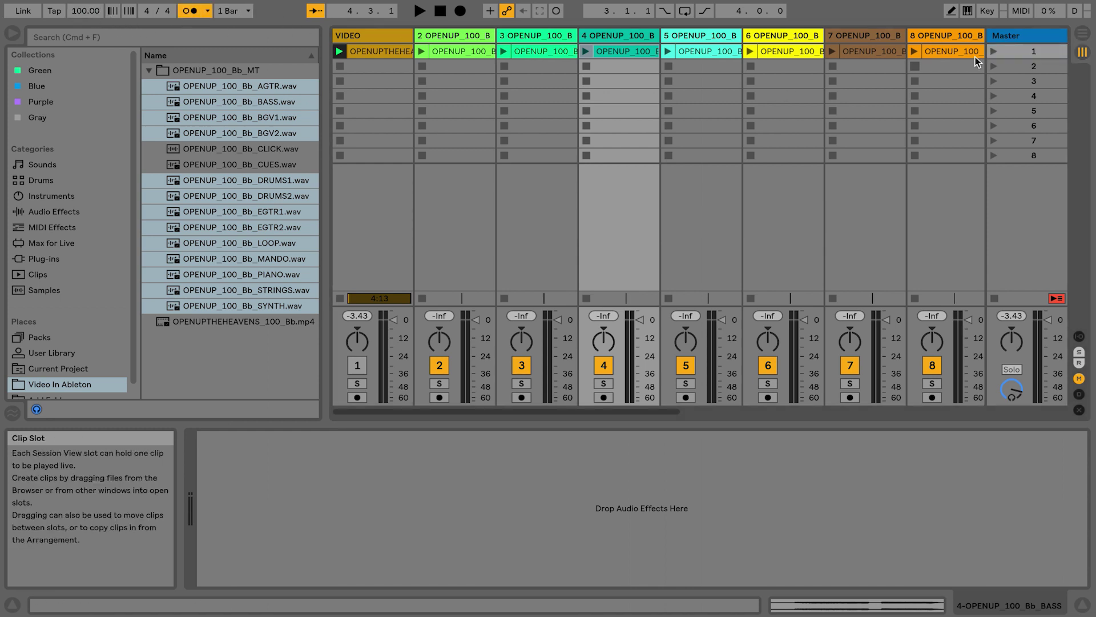
{"action": "left_click", "coordinate": [995, 51]}
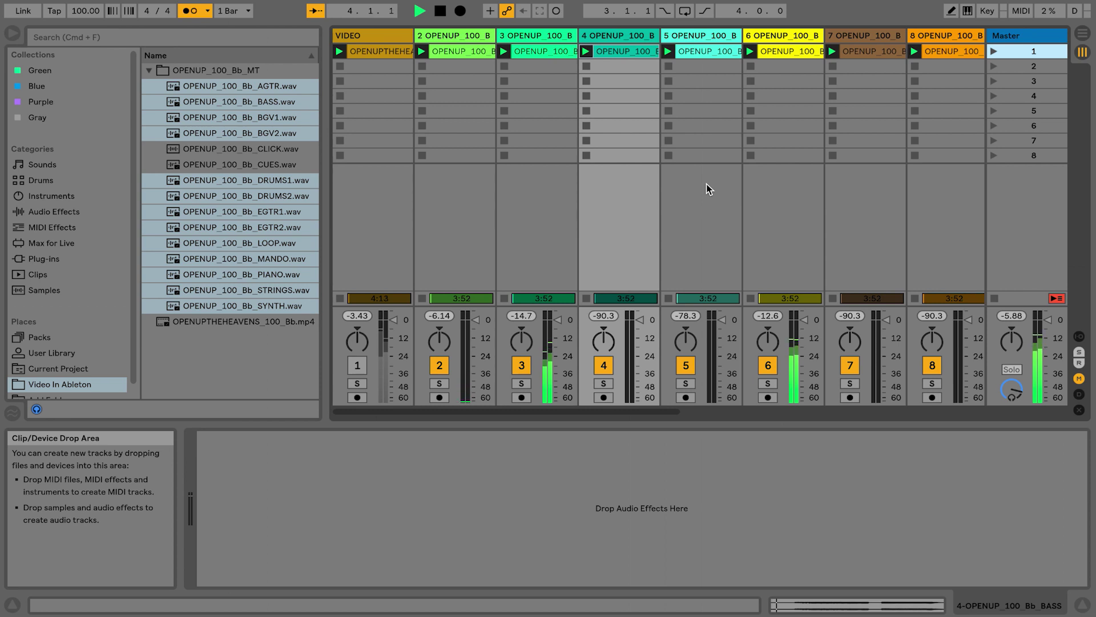
{"action": "key", "text": "space"}
{"action": "left_click", "coordinate": [568, 164]}
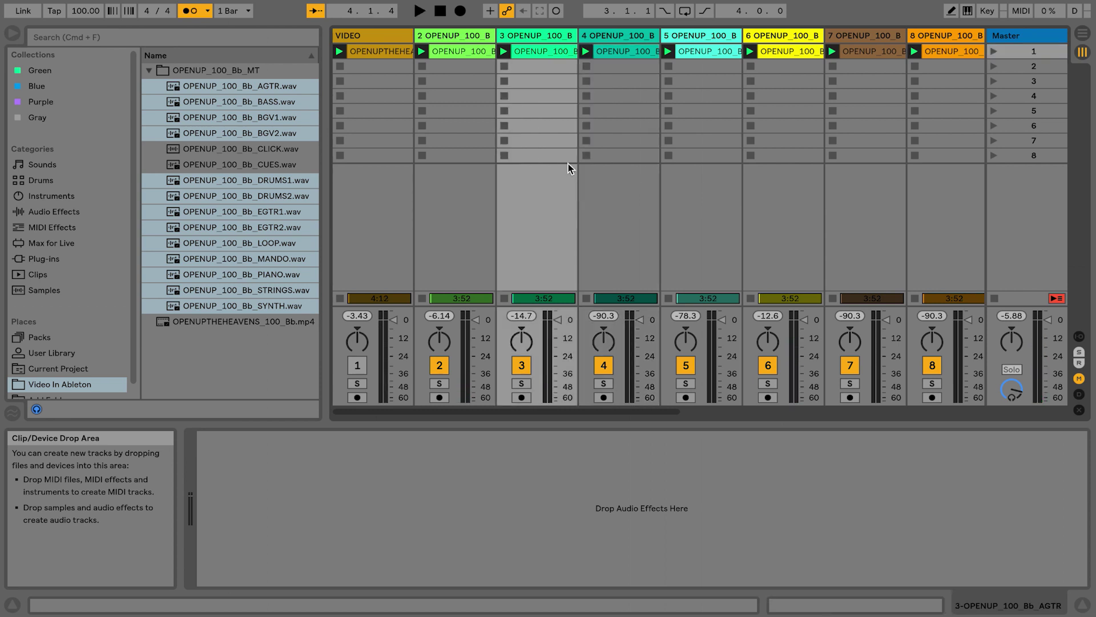
{"action": "mouse_move", "coordinate": [176, 604]}
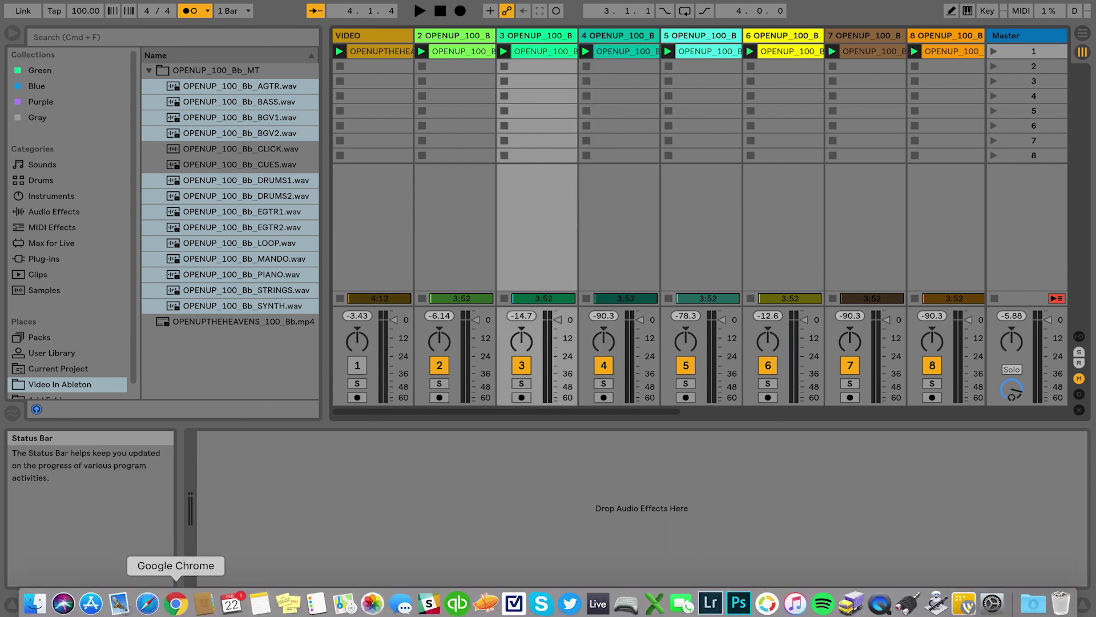
- Open the Videosync V0.7.5 folder from Applications in a Finder window beside Ableton
{"action": "left_click", "coordinate": [35, 603]}
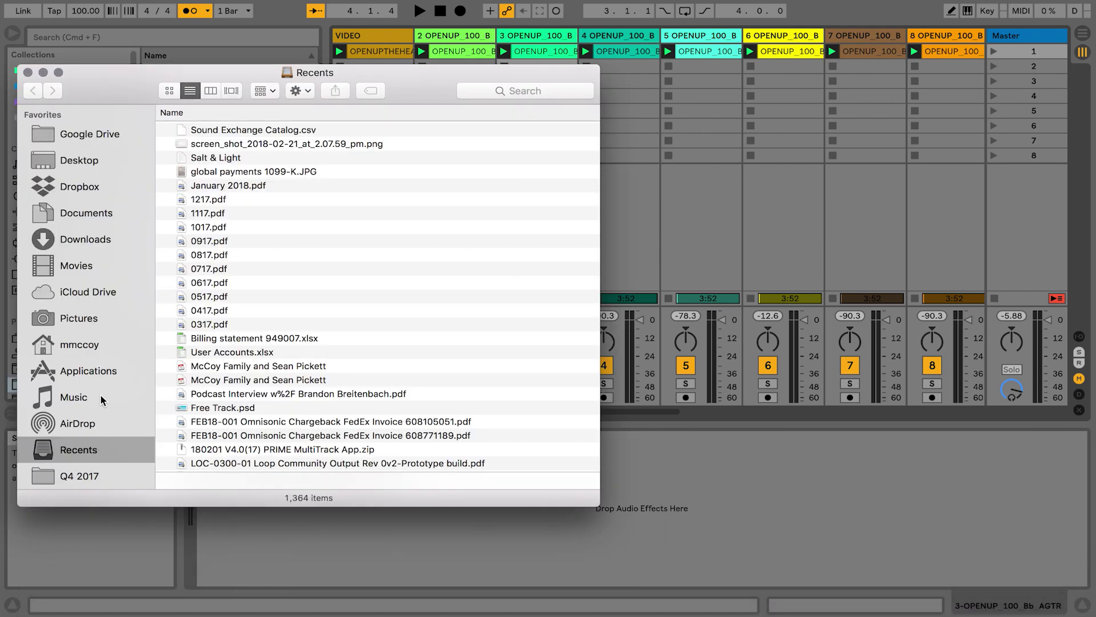
{"action": "left_click", "coordinate": [88, 371]}
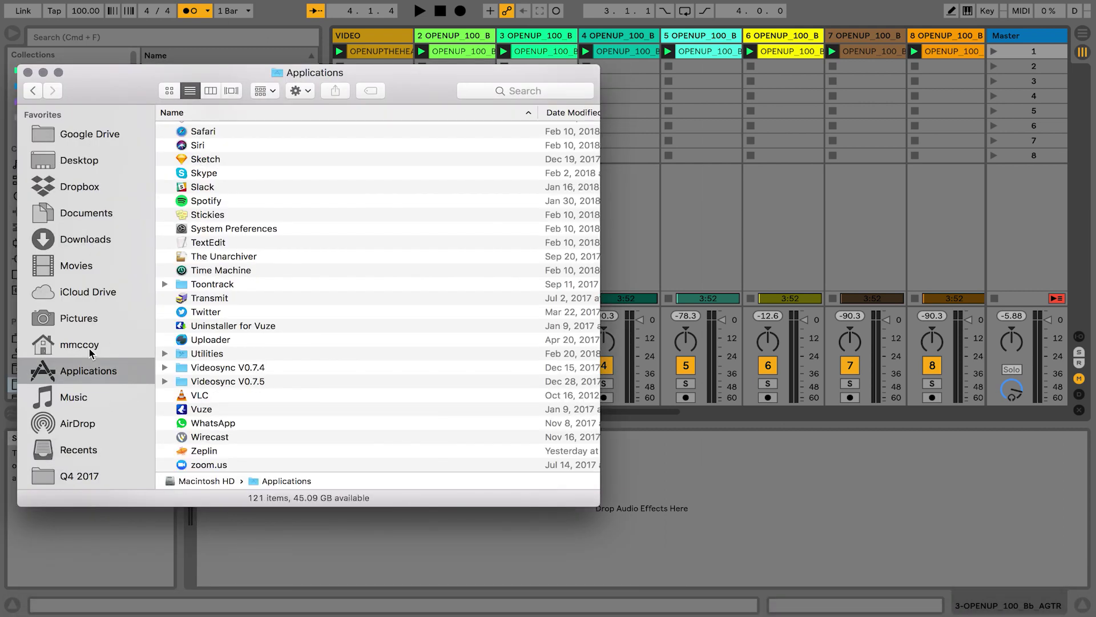
{"action": "double_click", "coordinate": [247, 386]}
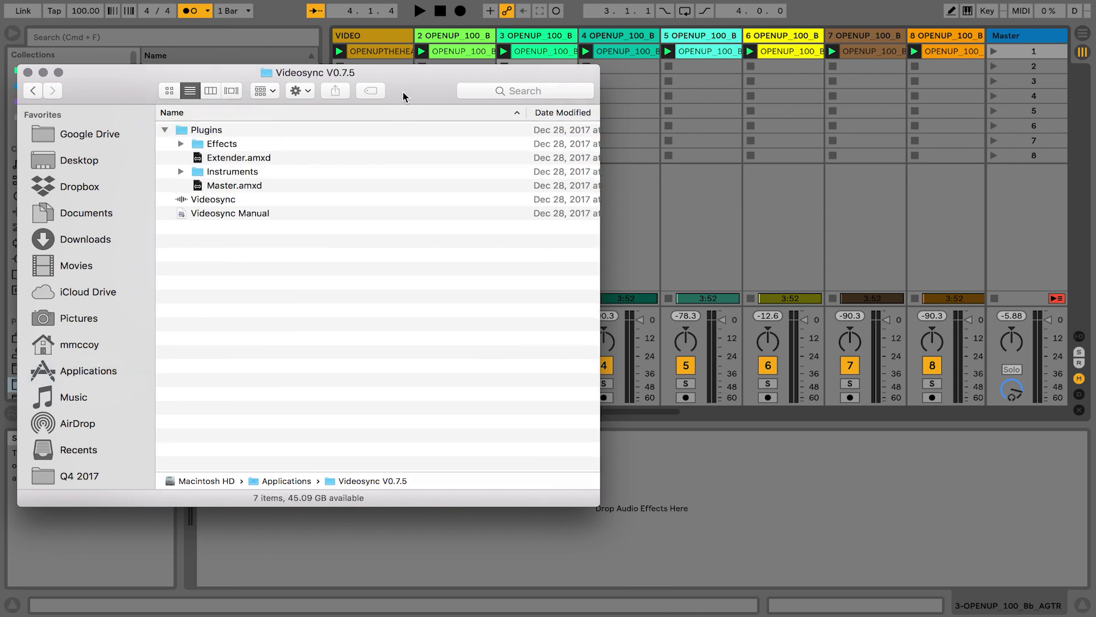
{"action": "left_click_drag", "start_coordinate": [407, 92], "coordinate": [398, 193]}
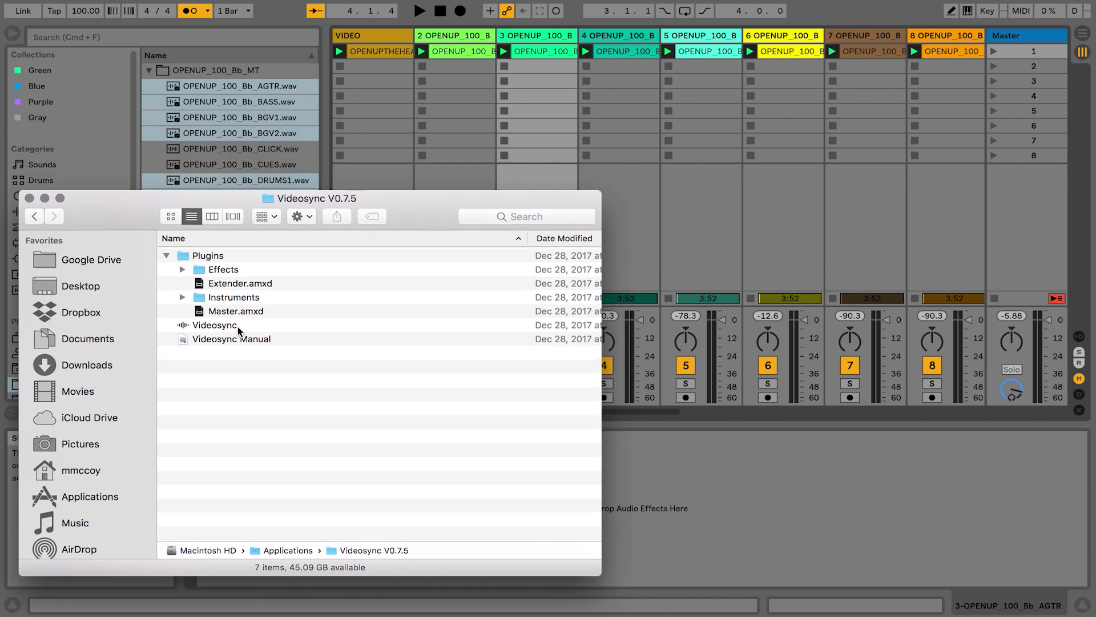
- Drop the Master.amxd device onto Ableton's Master track
{"action": "left_click", "coordinate": [235, 314]}
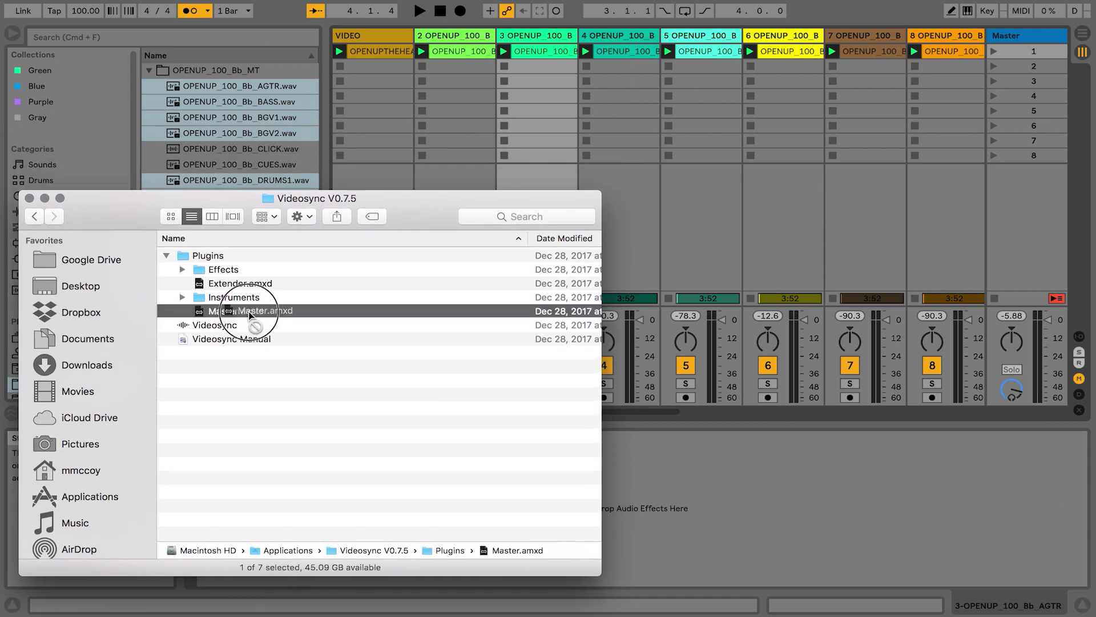
{"action": "left_click_drag", "start_coordinate": [249, 314], "coordinate": [972, 100]}
{"action": "left_click_drag", "start_coordinate": [1021, 52], "coordinate": [1016, 38]}
{"action": "left_click_drag", "start_coordinate": [380, 215], "coordinate": [879, 109]}
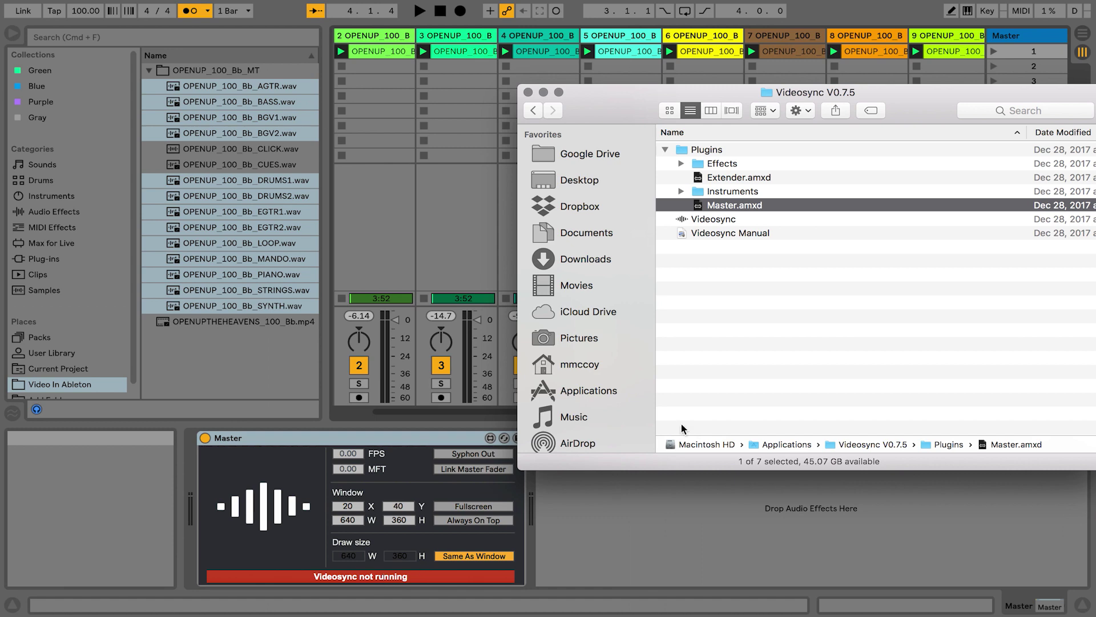
- Launch Videosync, position its black output window, and enable Always On Top in the Master device
{"action": "left_click", "coordinate": [744, 391]}
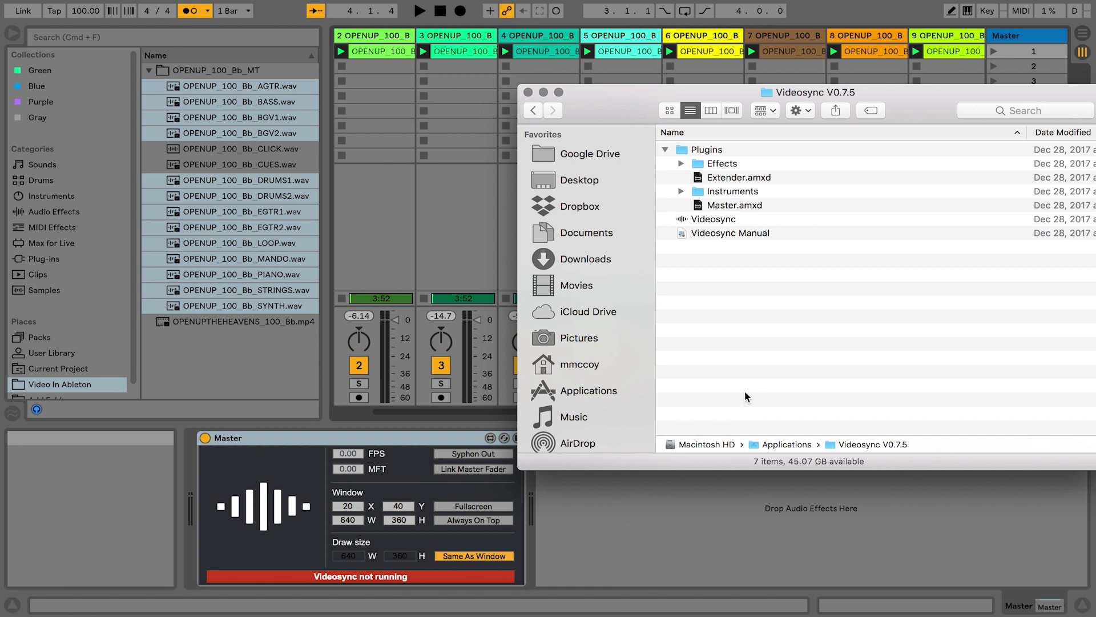
{"action": "left_click", "coordinate": [707, 221]}
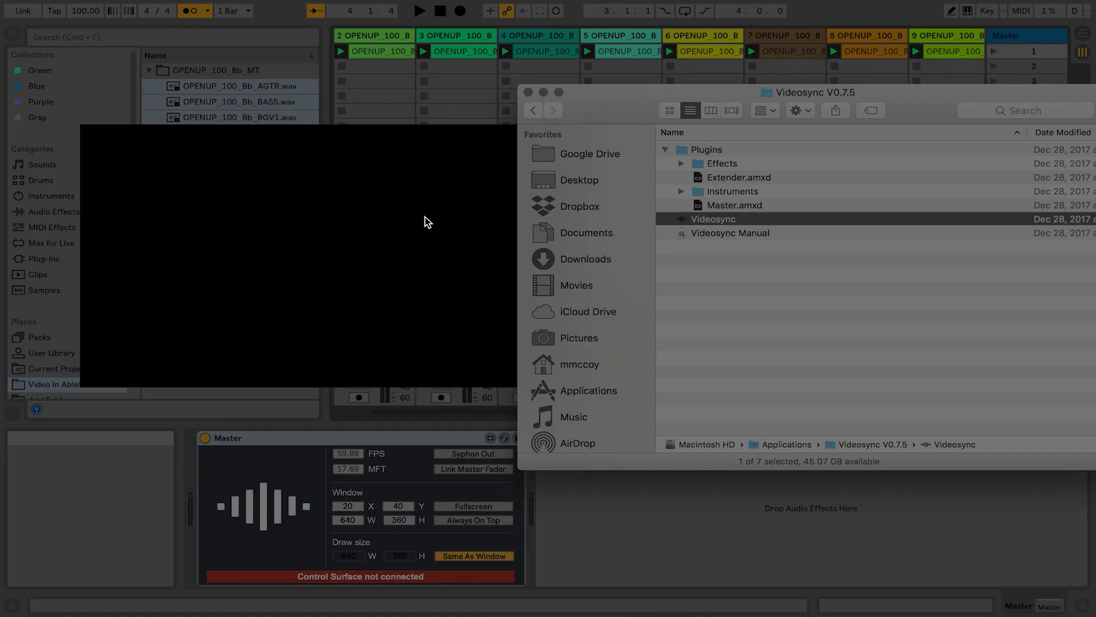
{"action": "left_click_drag", "start_coordinate": [427, 221], "coordinate": [364, 213]}
{"action": "left_click", "coordinate": [609, 517]}
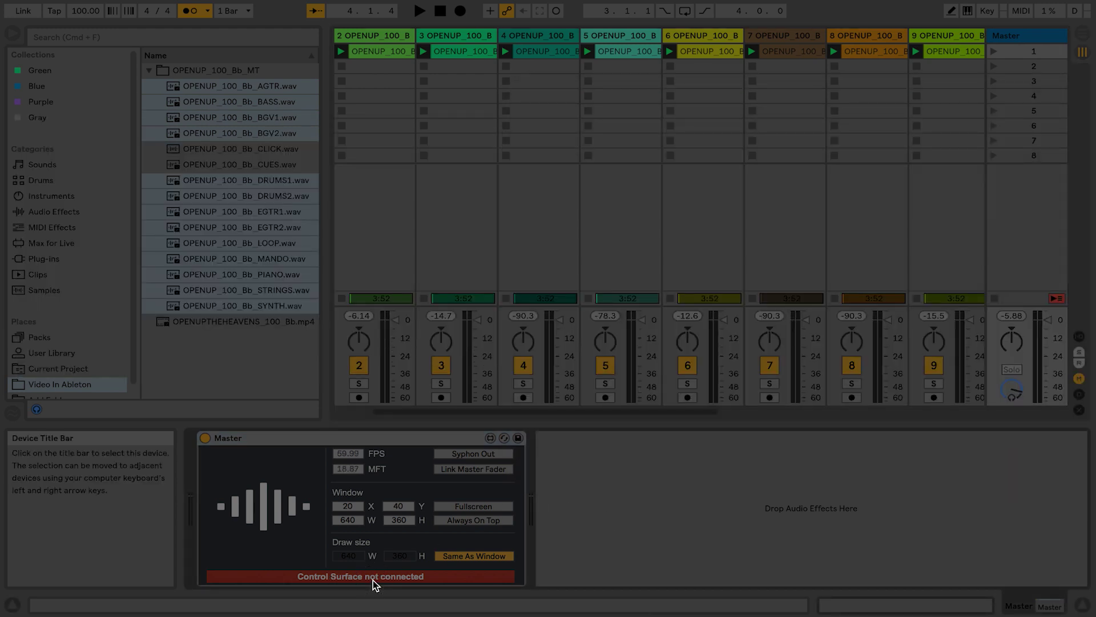
{"action": "left_click", "coordinate": [472, 521]}
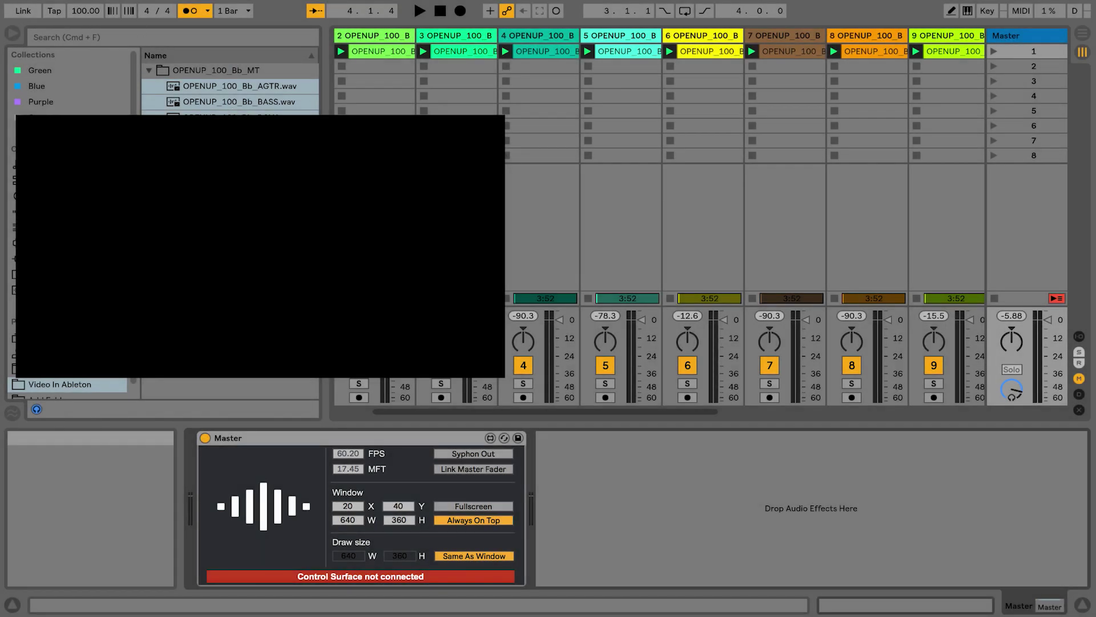
- In Preferences' Link/MIDI page, choose Videosync as Control Surface 1 so the Master device shows Connected
{"action": "left_click", "coordinate": [60, 2]}
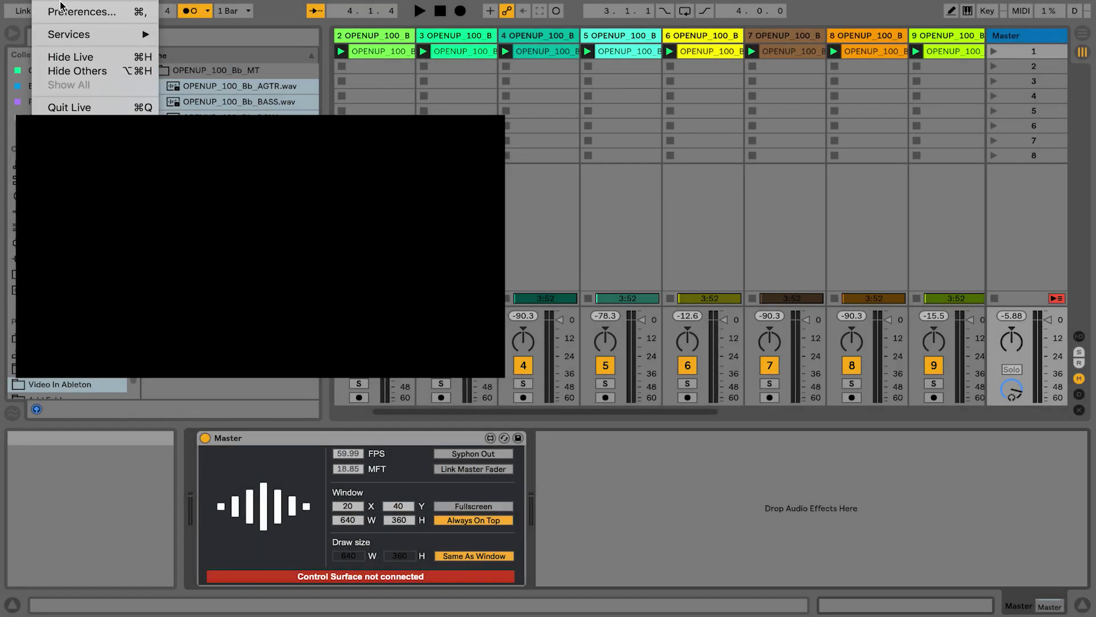
{"action": "left_click", "coordinate": [64, 12]}
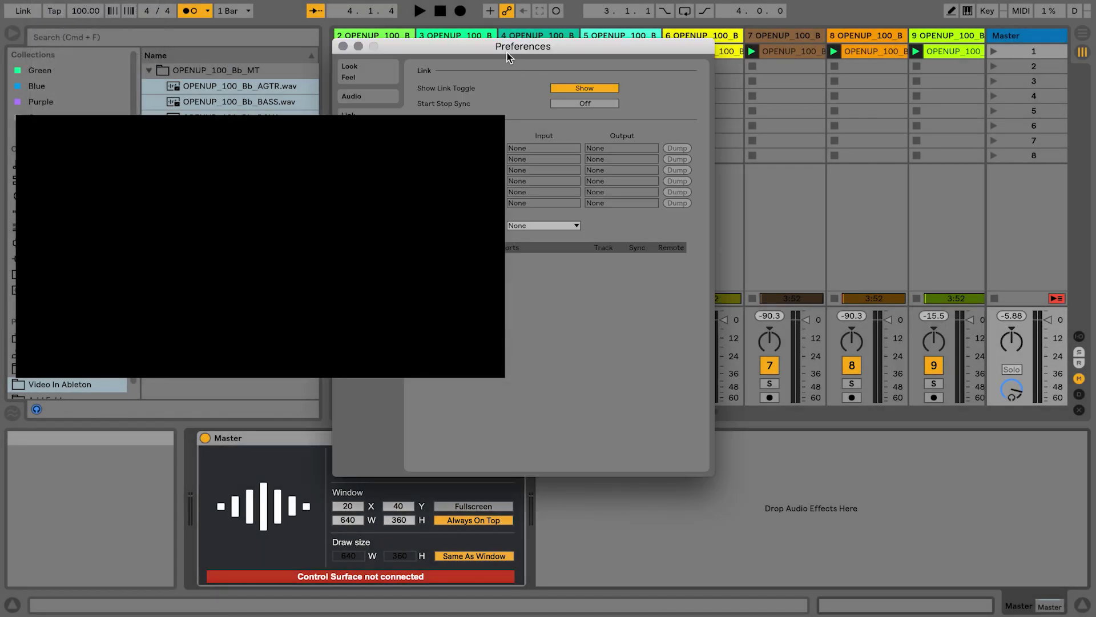
{"action": "left_click_drag", "start_coordinate": [507, 52], "coordinate": [715, 106]}
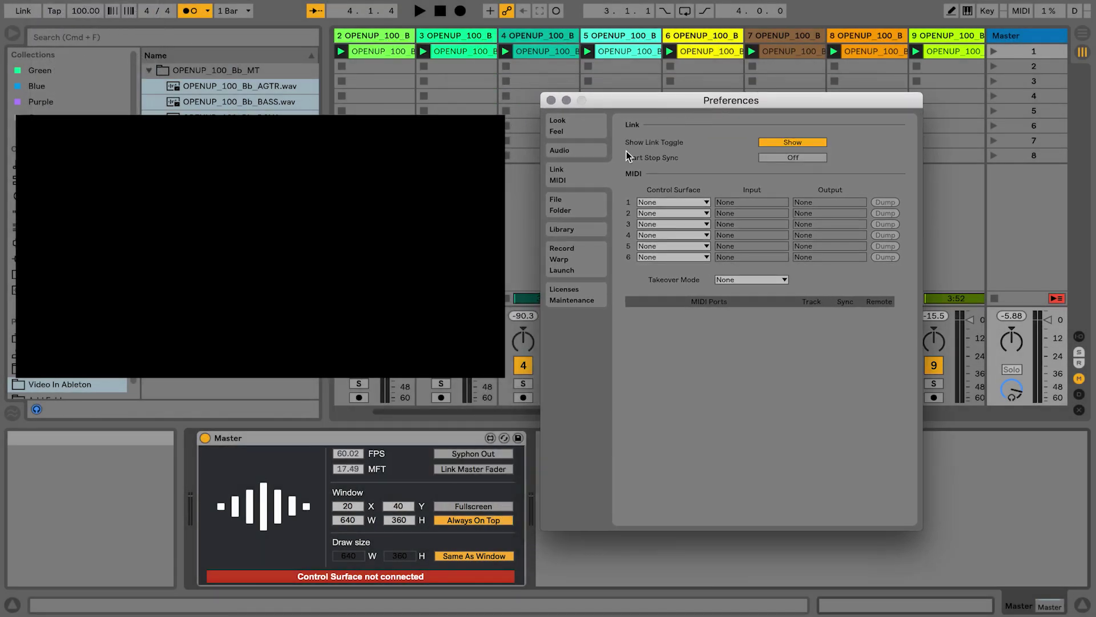
{"action": "left_click", "coordinate": [561, 150]}
{"action": "left_click", "coordinate": [563, 166]}
{"action": "left_click", "coordinate": [662, 203]}
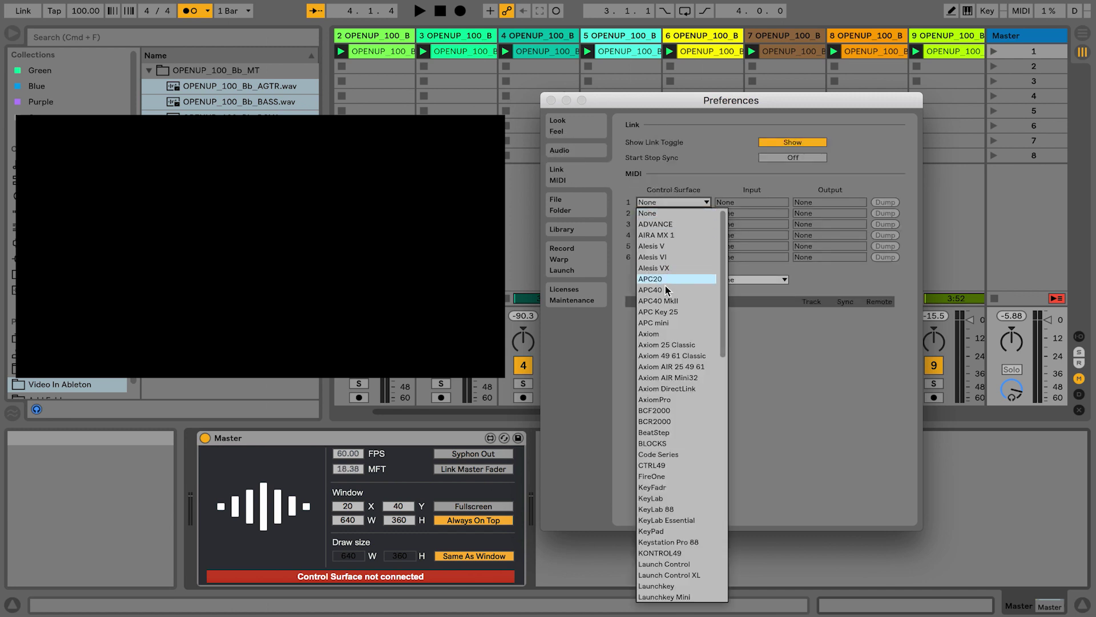
{"action": "scroll", "coordinate": [666, 285], "scroll_direction": "down", "scroll_amount": 15}
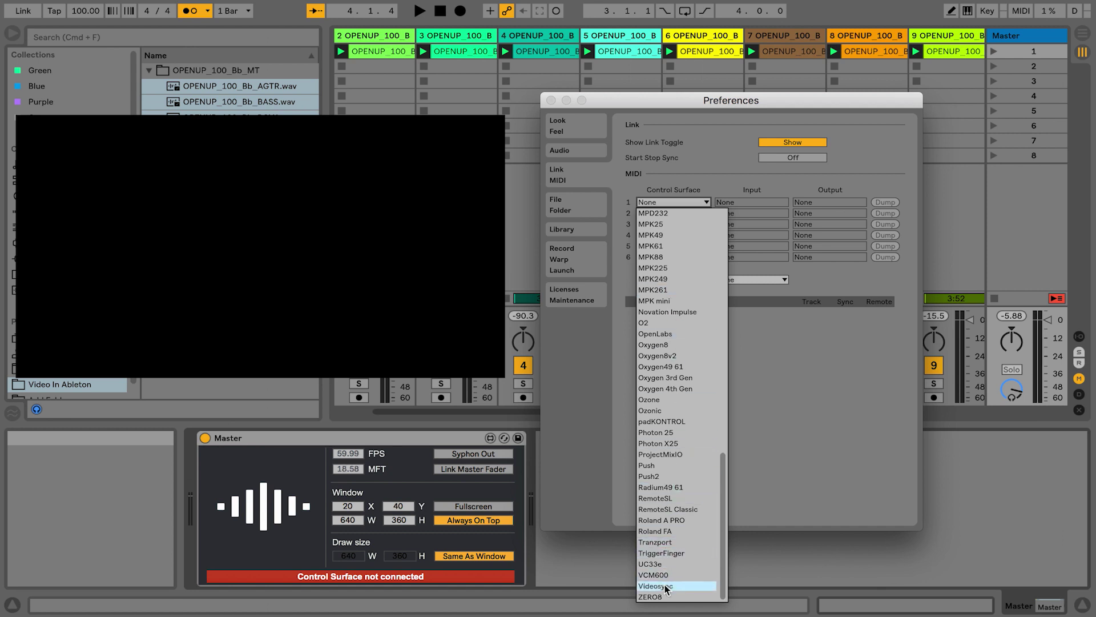
{"action": "left_click", "coordinate": [666, 587]}
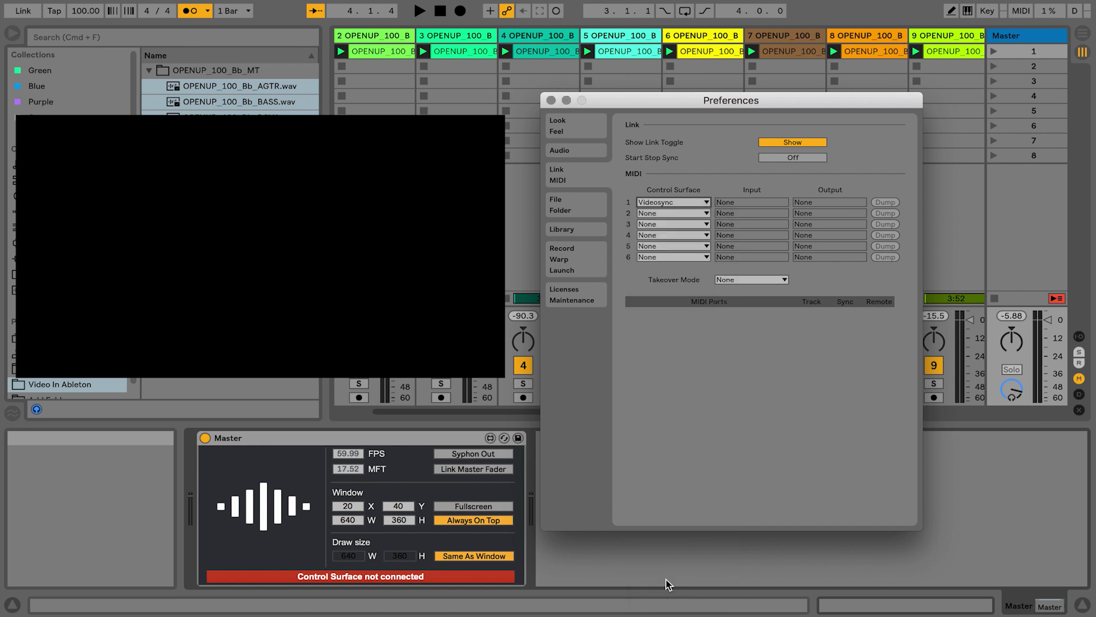
{"action": "left_click", "coordinate": [552, 100]}
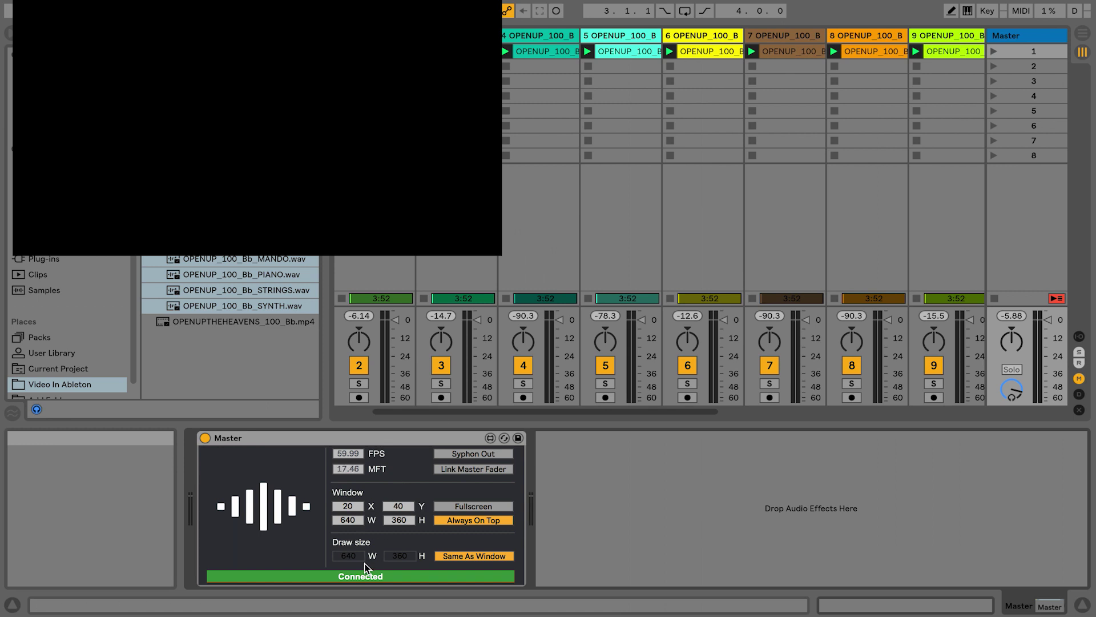
- Move the video window over the mixer, test-launch scene 1, and delete track 2's CUES clip
{"action": "left_click_drag", "start_coordinate": [299, 174], "coordinate": [833, 318]}
{"action": "left_click", "coordinate": [993, 51]}
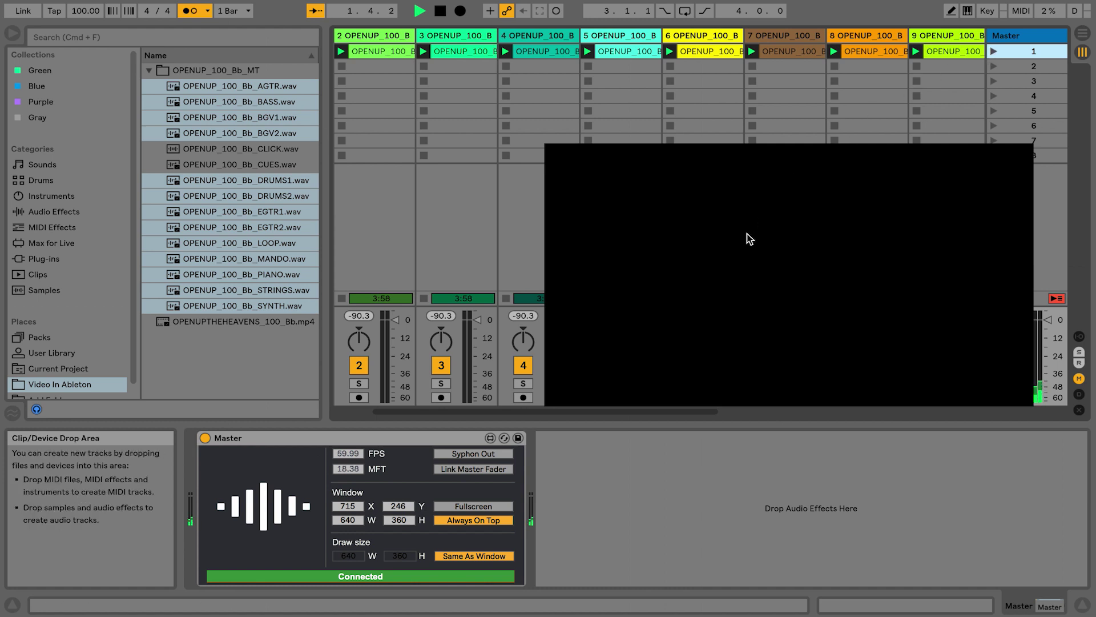
{"action": "left_click", "coordinate": [375, 52]}
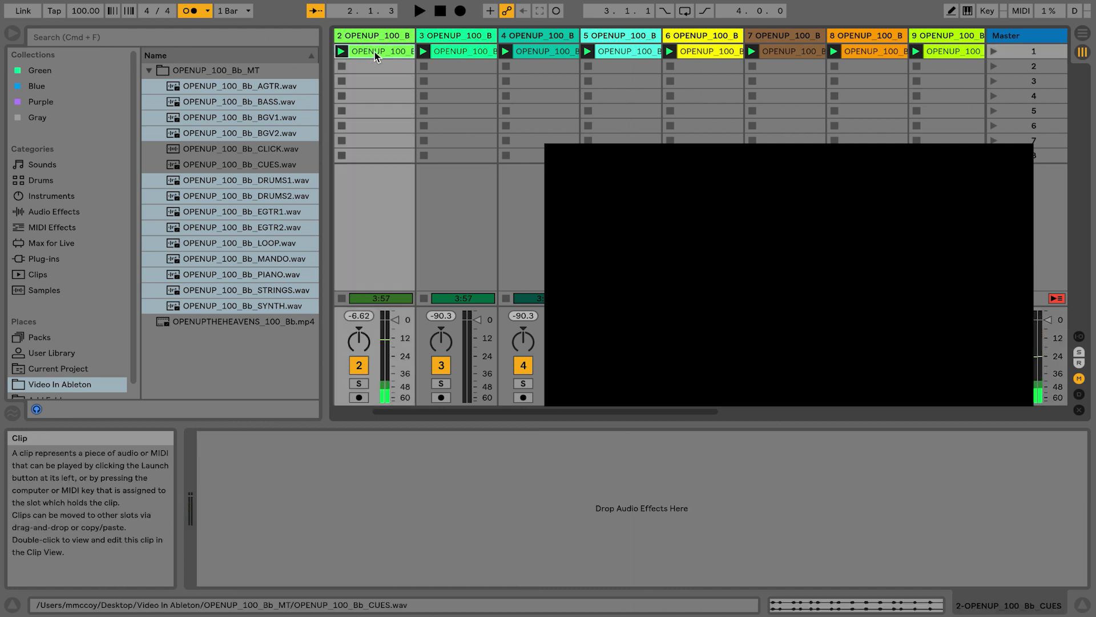
{"action": "key", "text": "Delete"}
- Put OPENUPTHEHEAVENS_100_Bb.mp4 in track 2's first slot and launch scene 1 to play the video
{"action": "left_click_drag", "start_coordinate": [237, 328], "coordinate": [332, 303]}
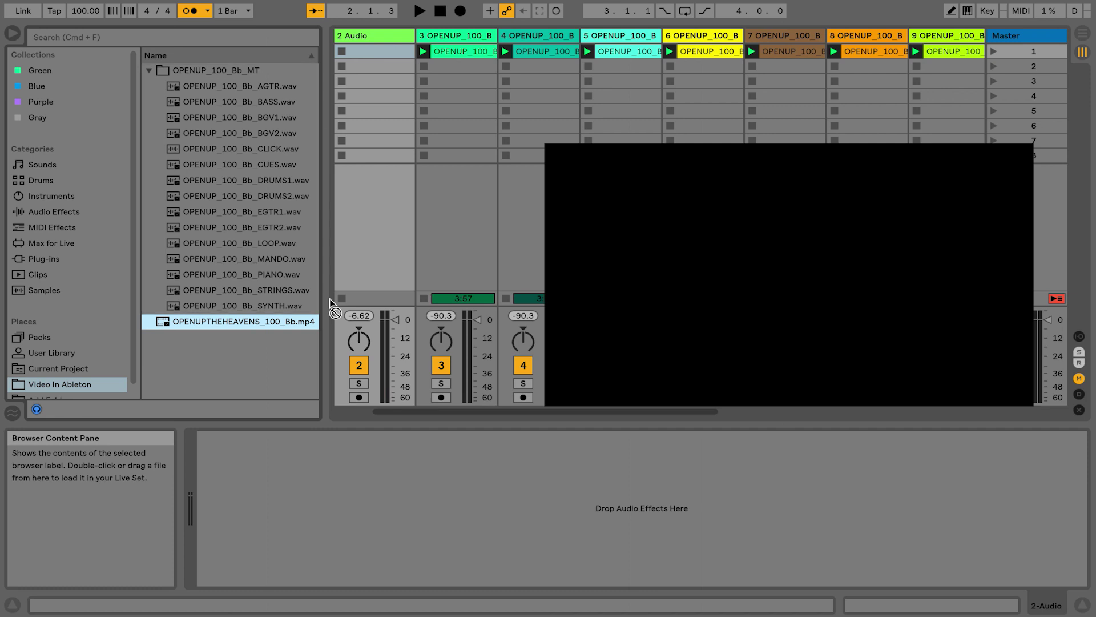
{"action": "left_click_drag", "start_coordinate": [386, 52], "coordinate": [386, 53]}
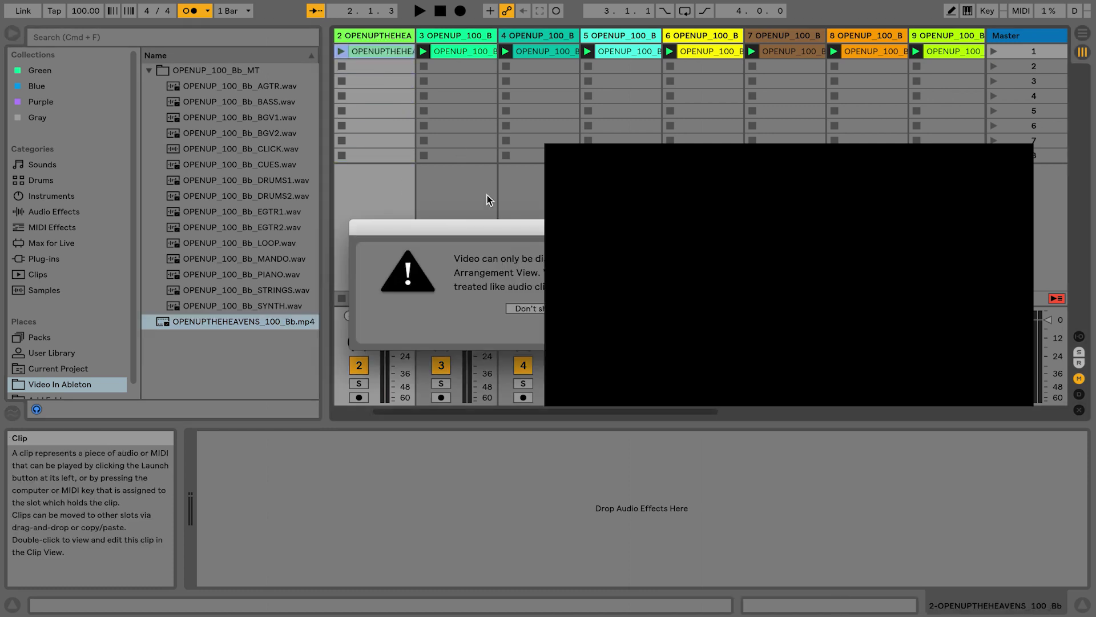
{"action": "left_click", "coordinate": [489, 312]}
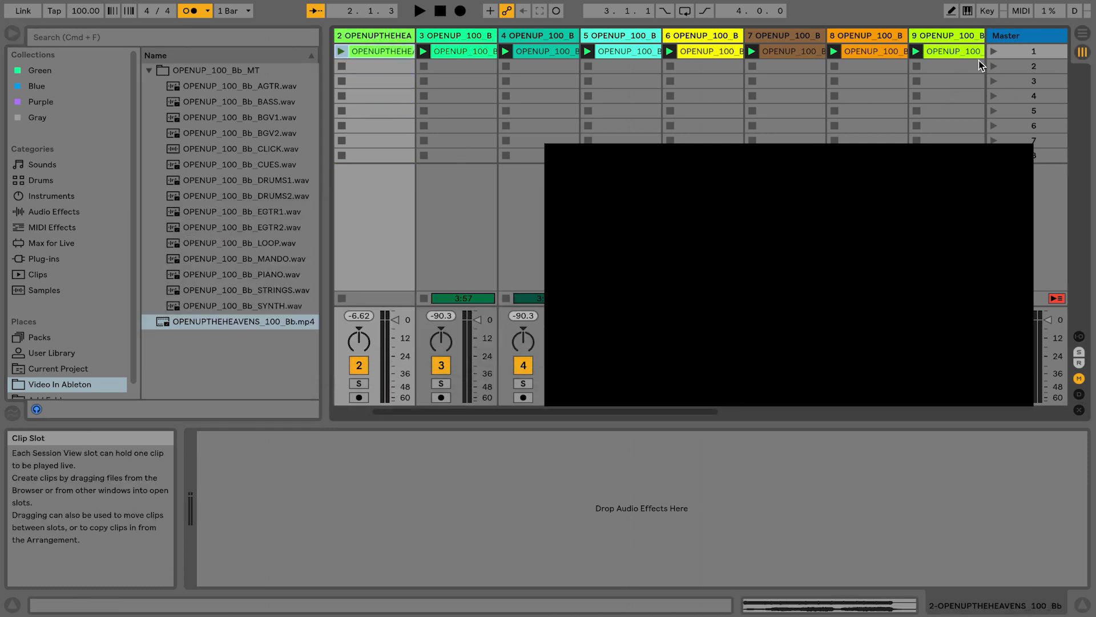
{"action": "left_click", "coordinate": [994, 51]}
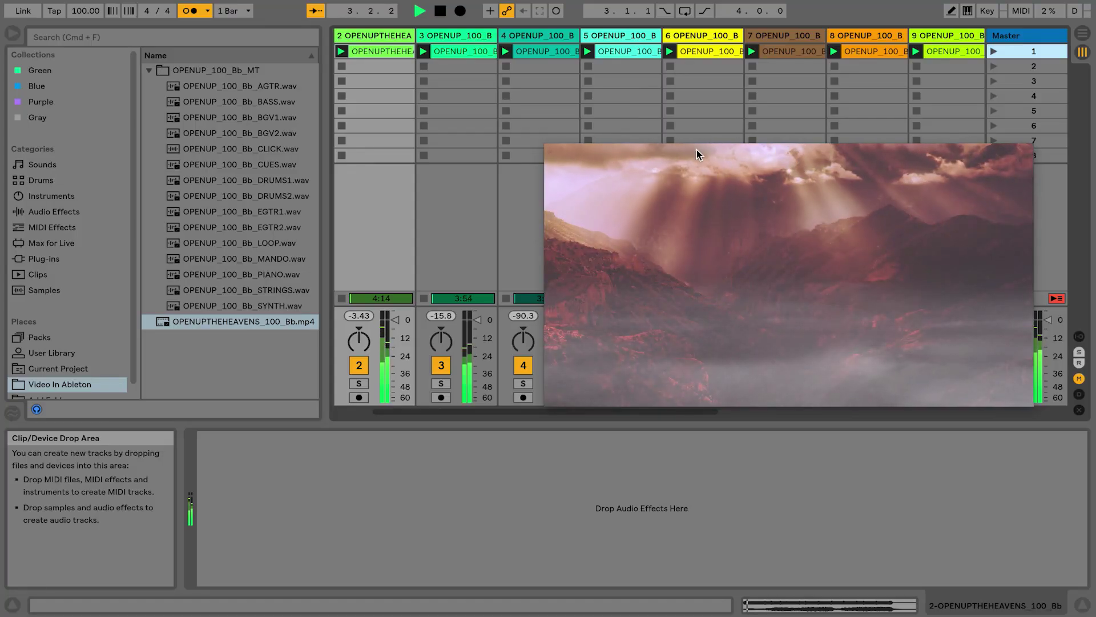
{"action": "left_click", "coordinate": [1026, 36]}
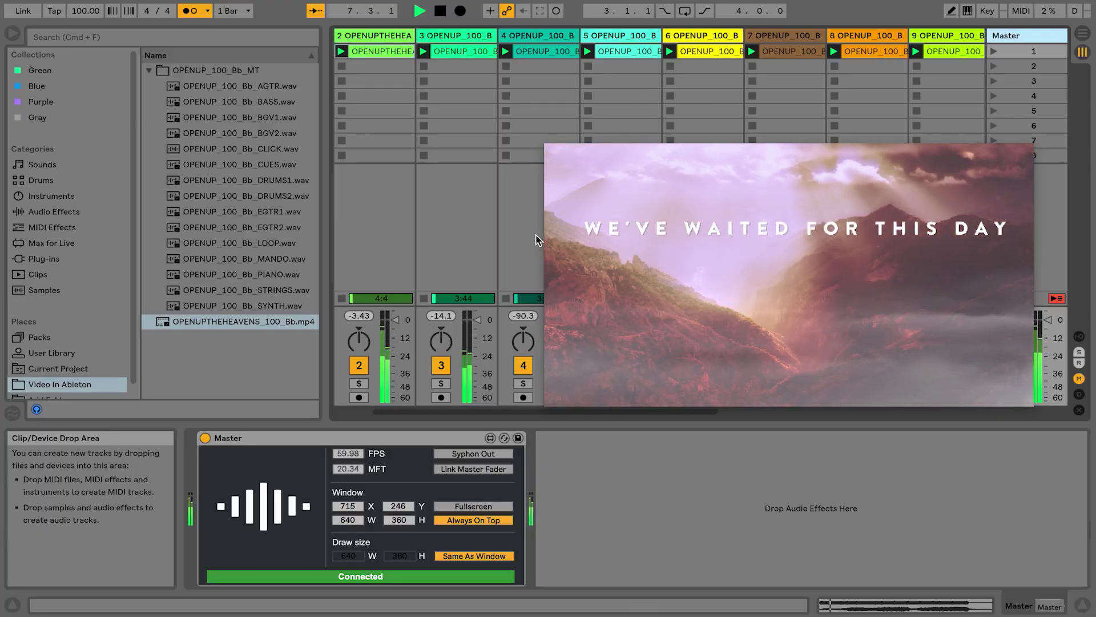
- Drag the lyric video window left, then up and right over the mixer during playback
{"action": "left_click_drag", "start_coordinate": [624, 254], "coordinate": [527, 273]}
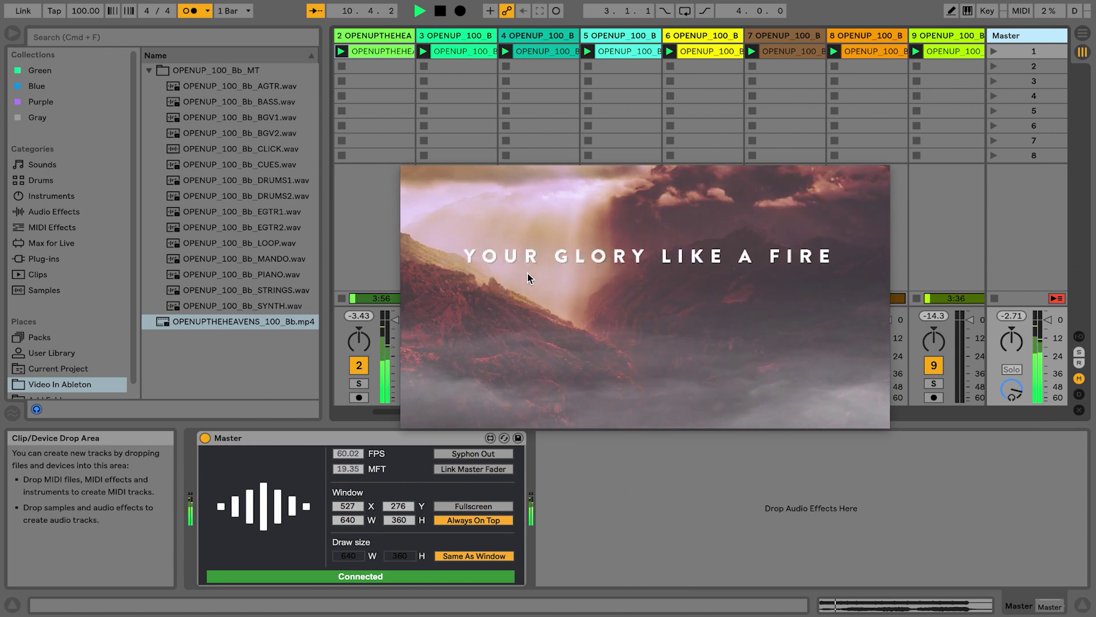
{"action": "left_click_drag", "start_coordinate": [613, 269], "coordinate": [733, 231]}
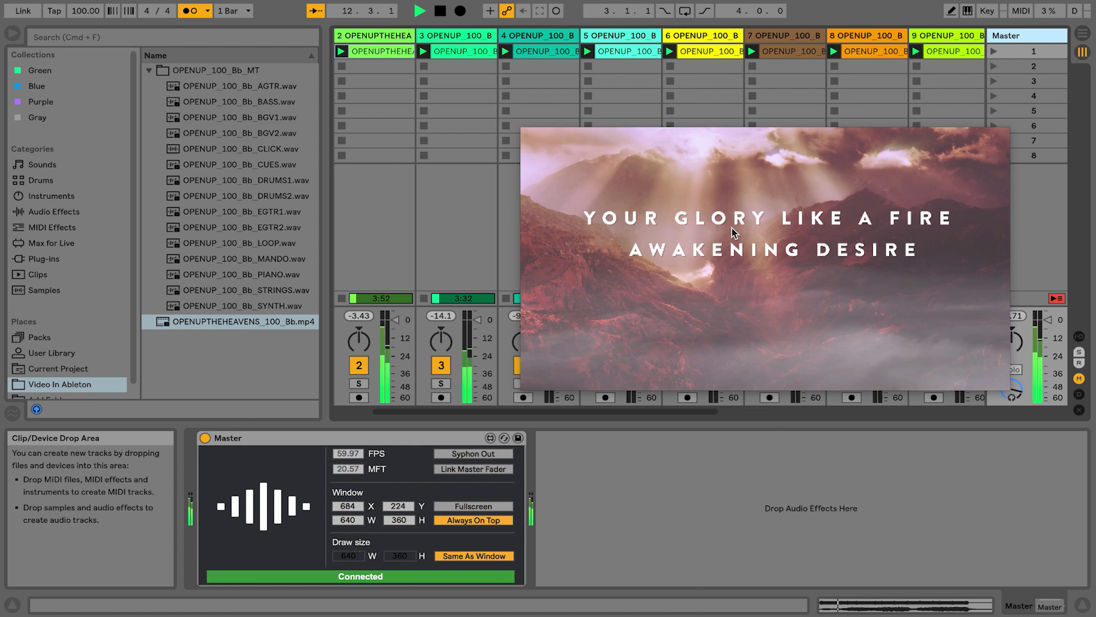